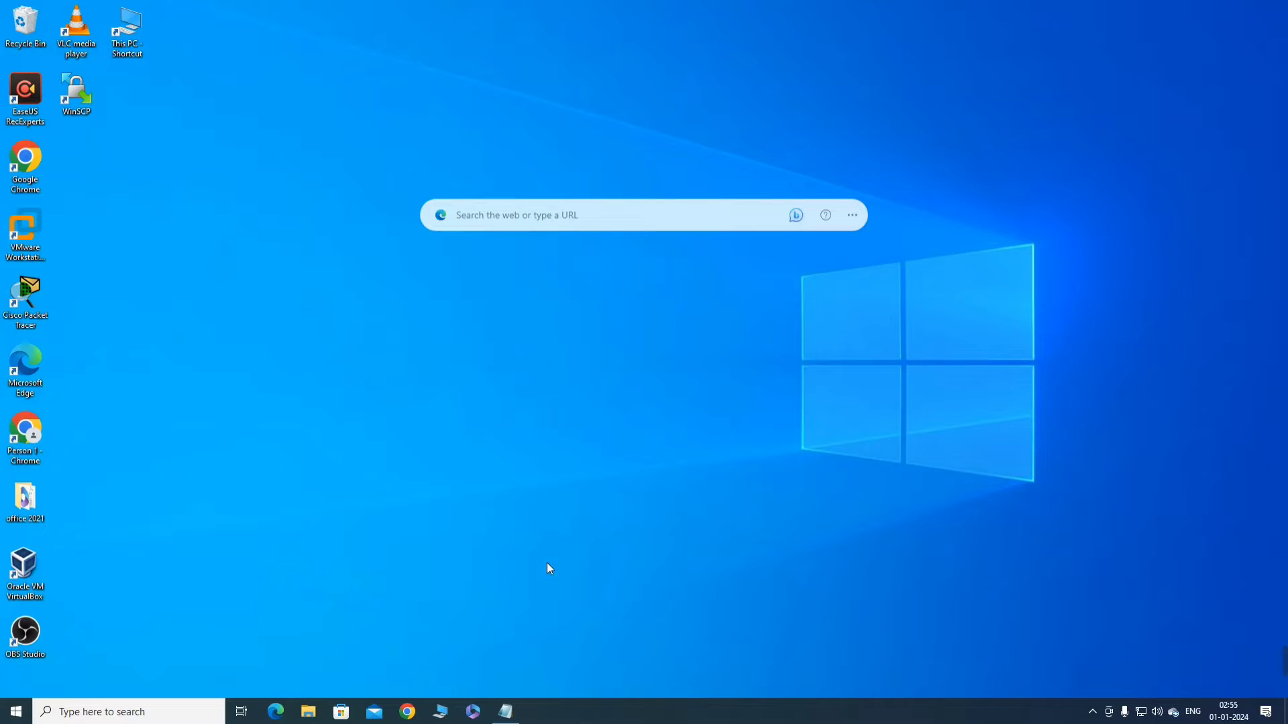
Copy the Drive link from Notepad and open the shared 'GNS 3' folder in Chrome
left_click(517, 713)
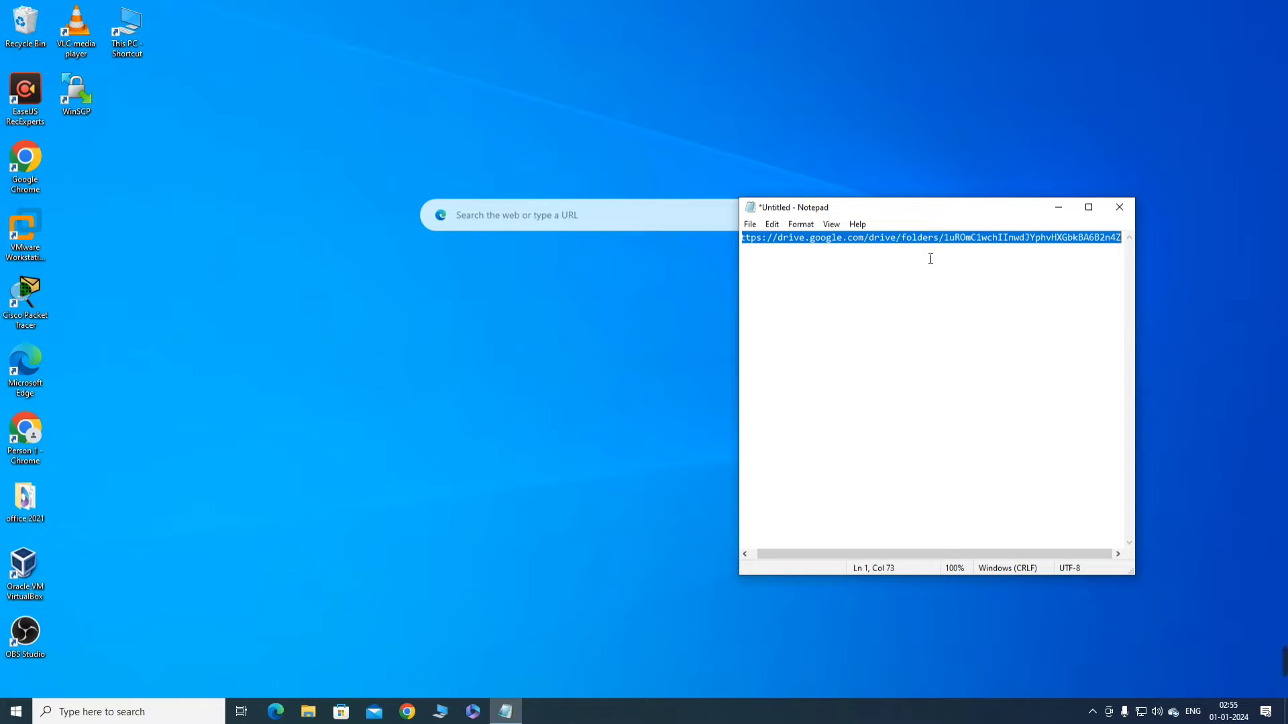
left_click(1058, 207)
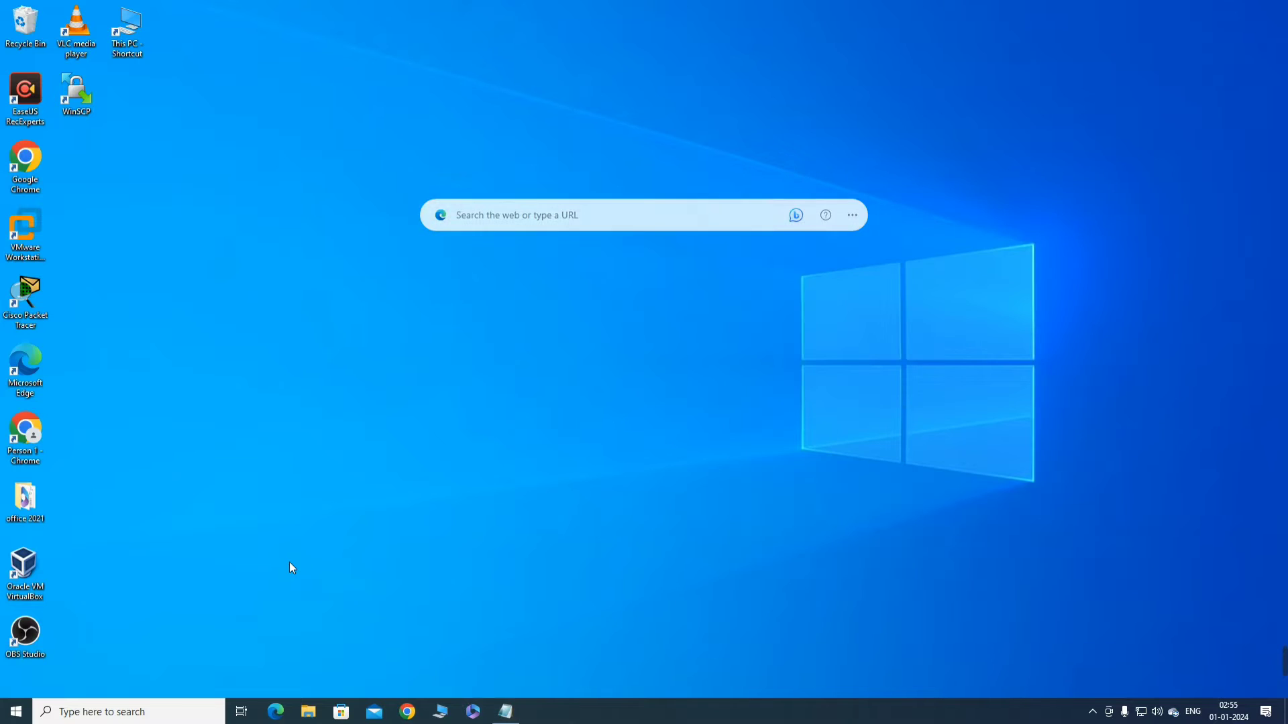
left_click(408, 711)
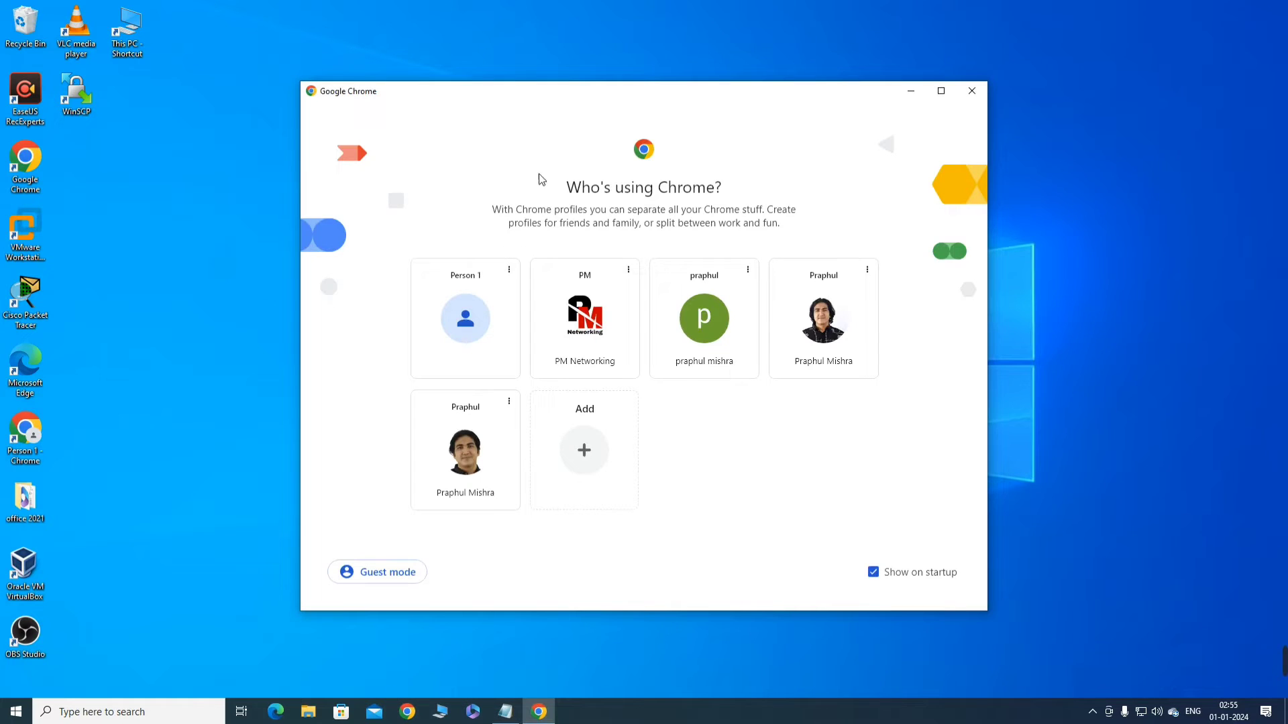
left_click(561, 335)
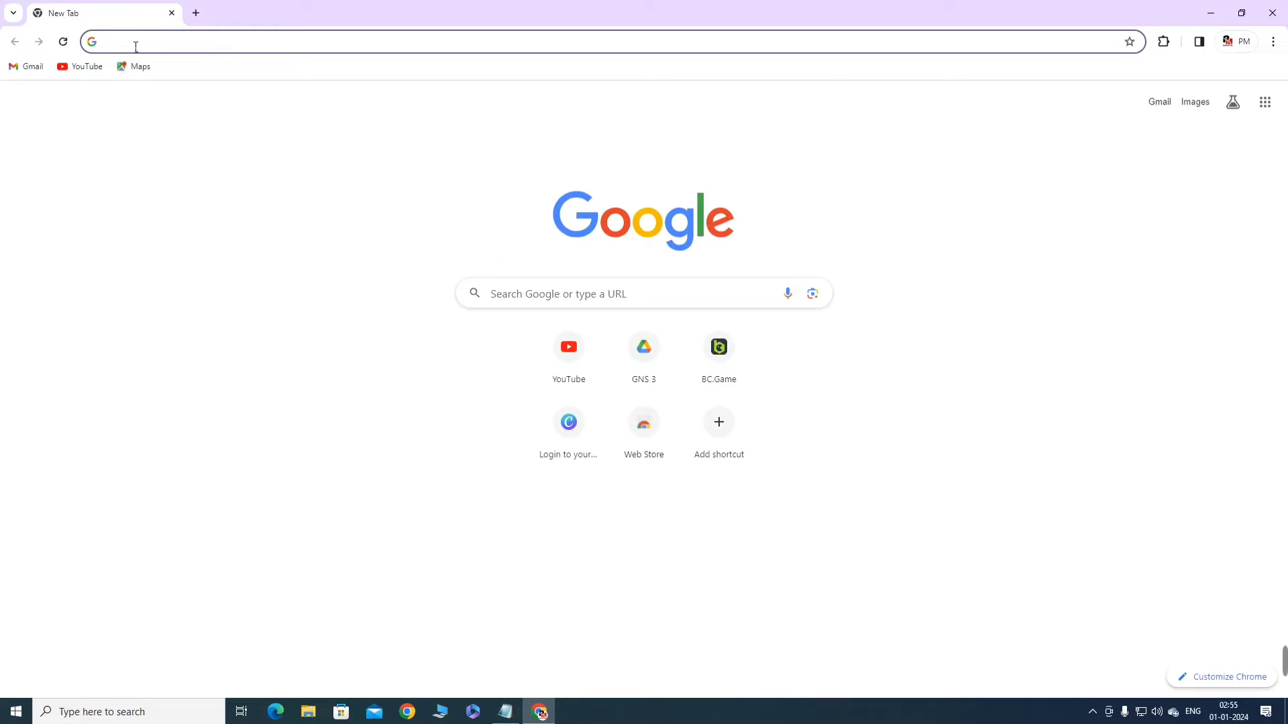
key("Return")
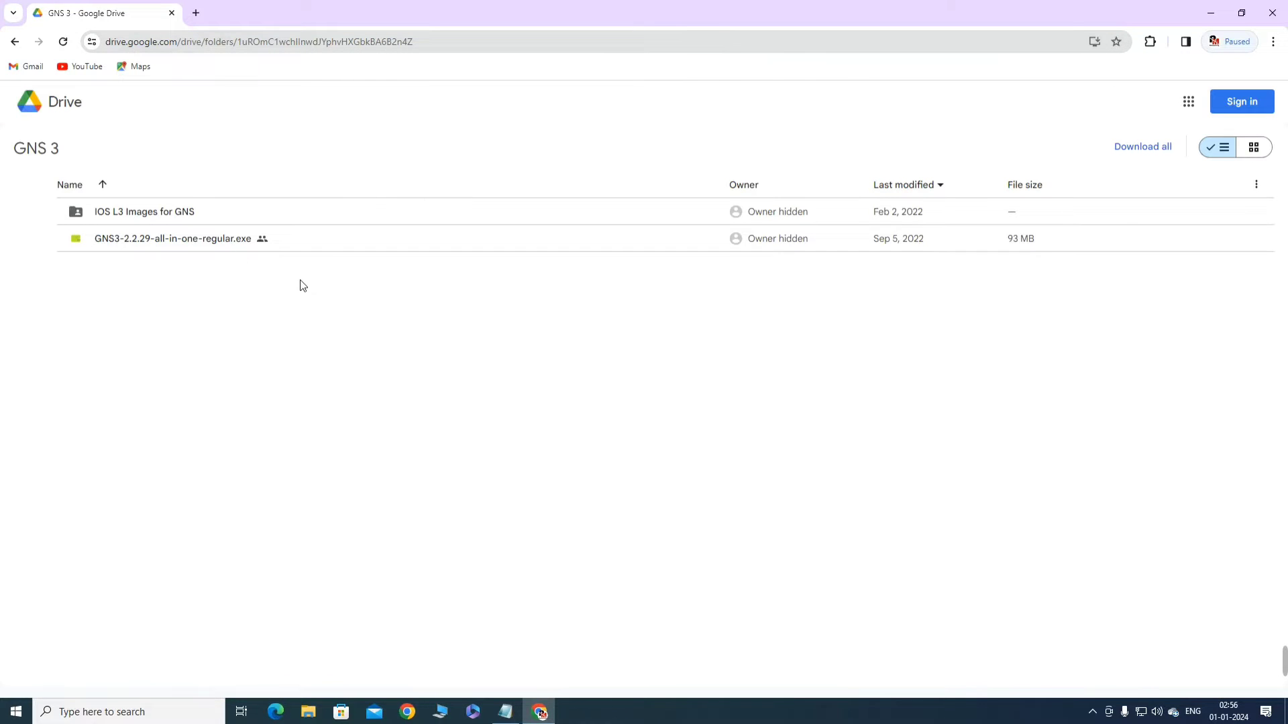
Download GNS3-2.2.29-all-in-one-regular.exe from Drive, confirming past the file-type warning
double_click(122, 240)
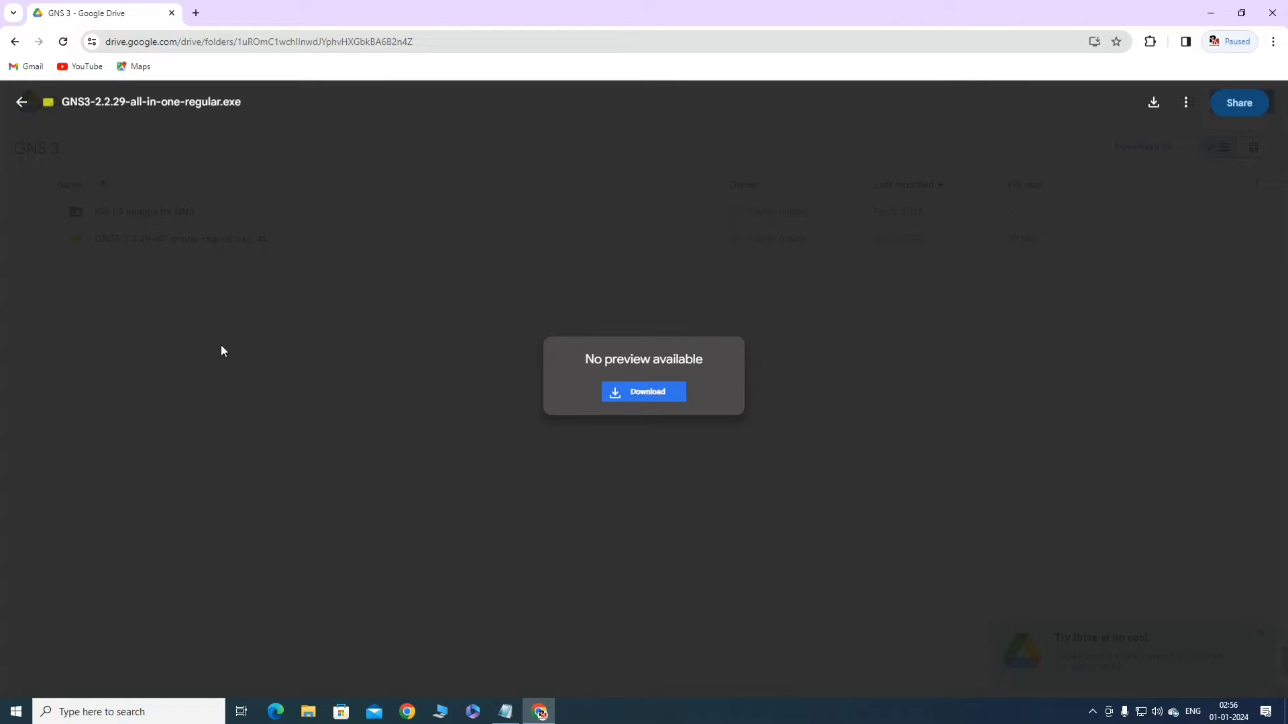
left_click(265, 421)
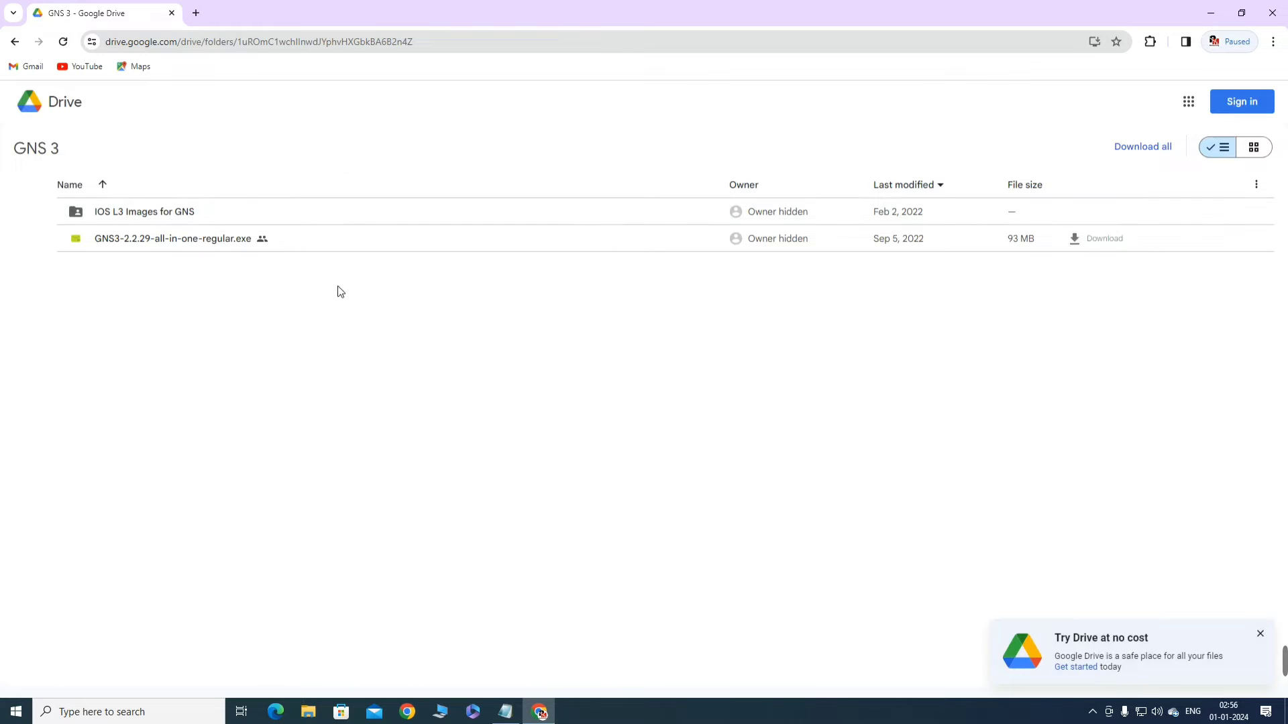
double_click(142, 243)
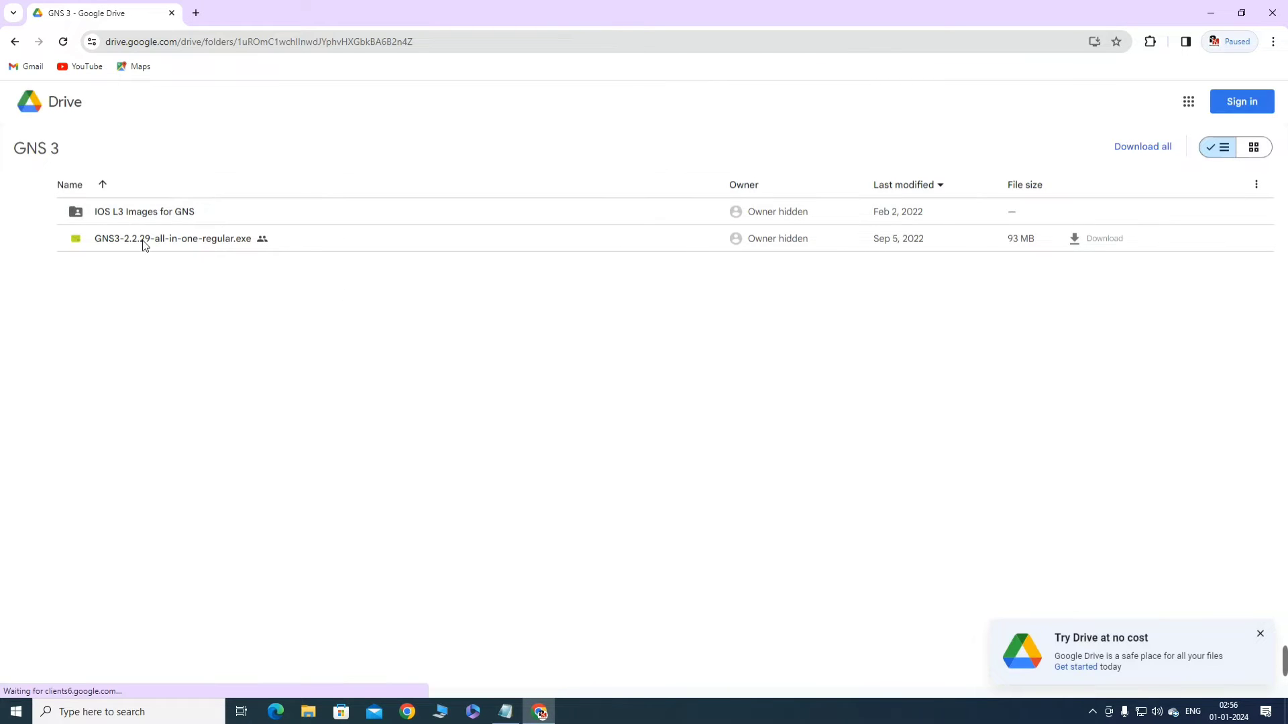
left_click(670, 395)
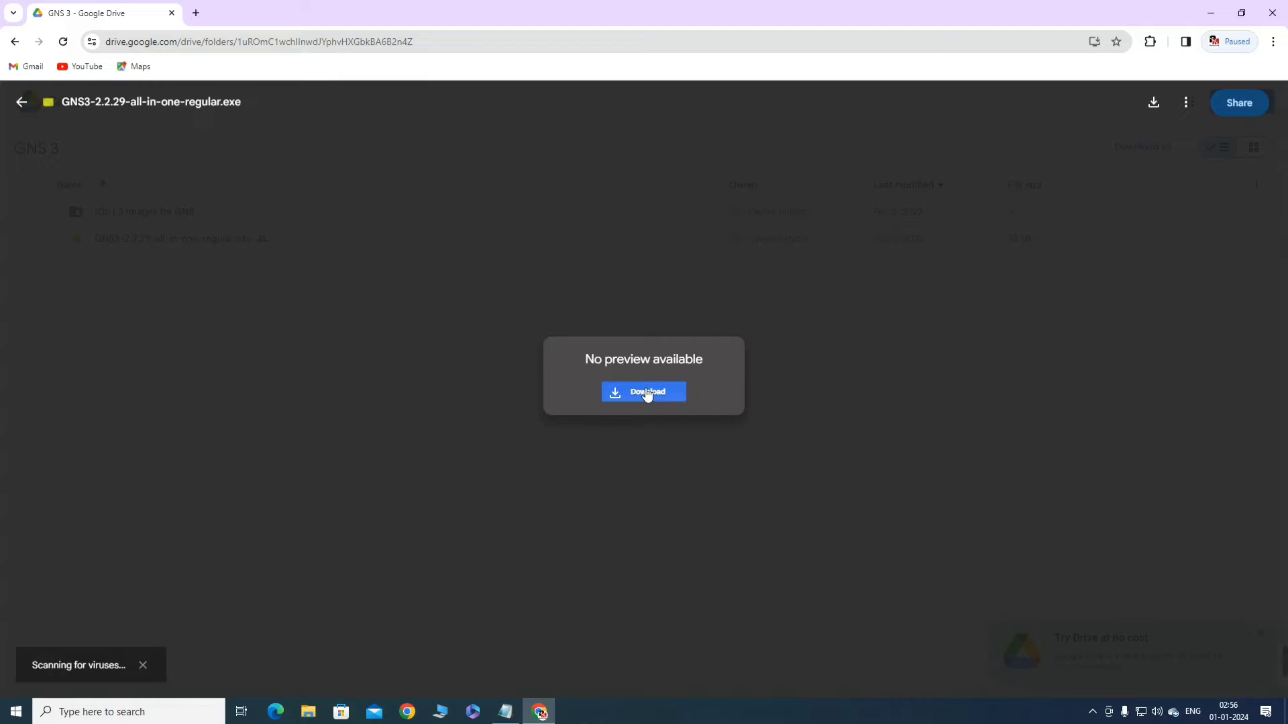
left_click(281, 479)
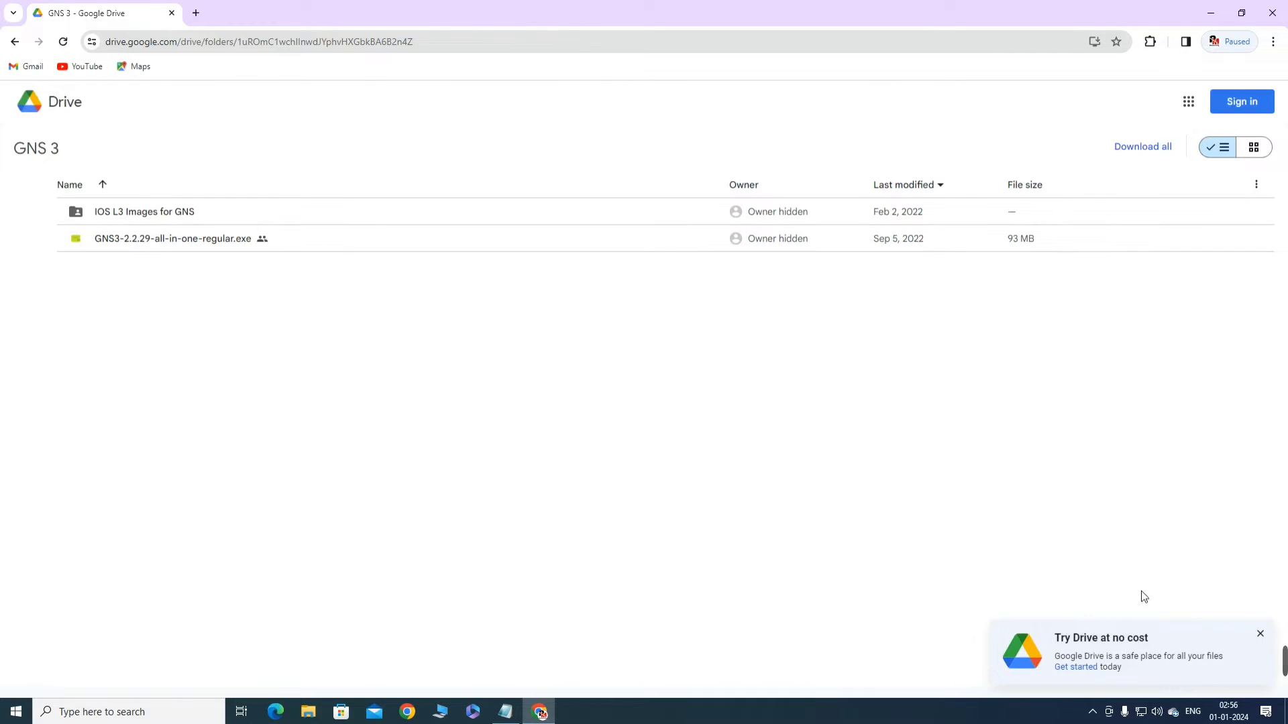
left_click(1260, 636)
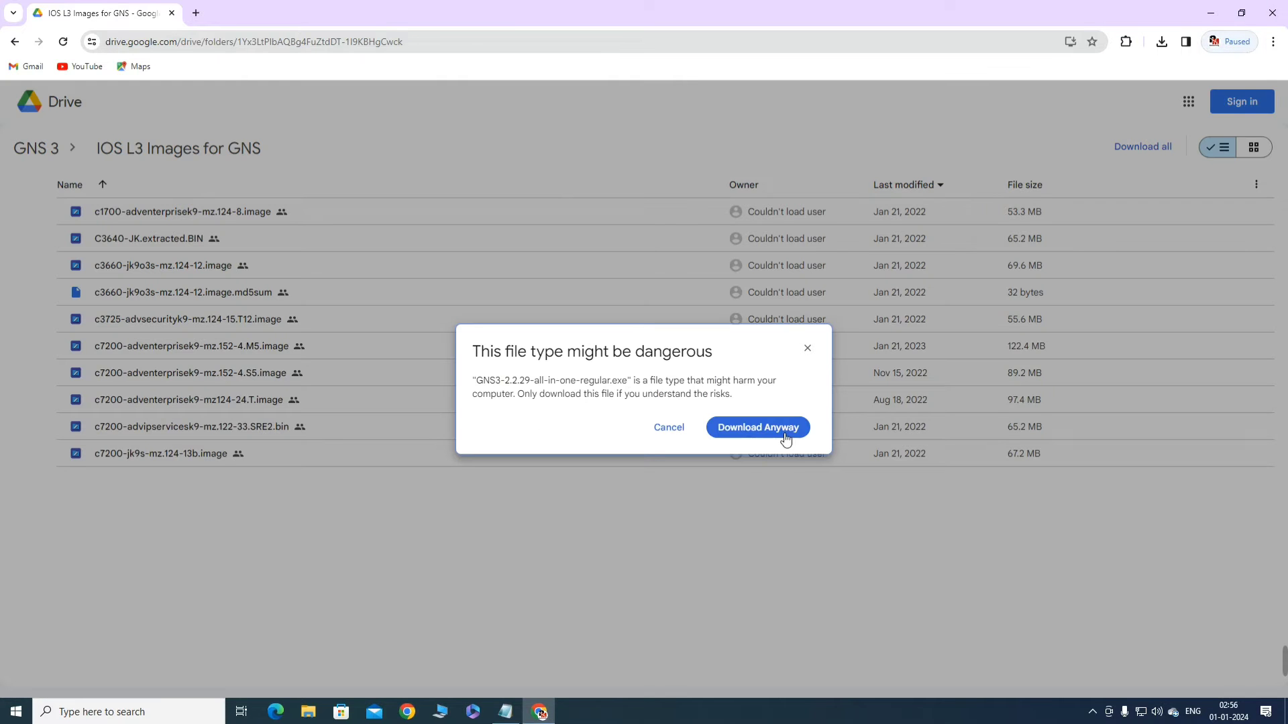
left_click(785, 437)
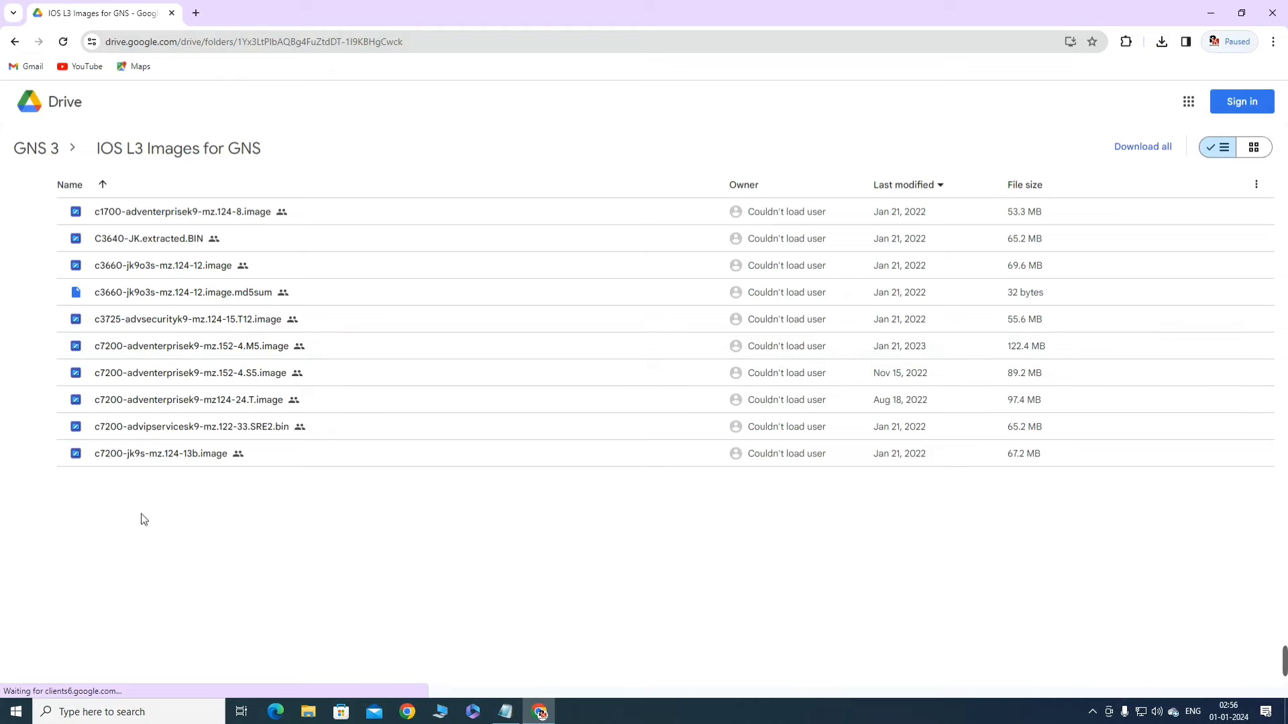
Download c7200-adventerprisek9-mz.152-4.M5.image past the virus-scan warning, then show the desktop
double_click(113, 347)
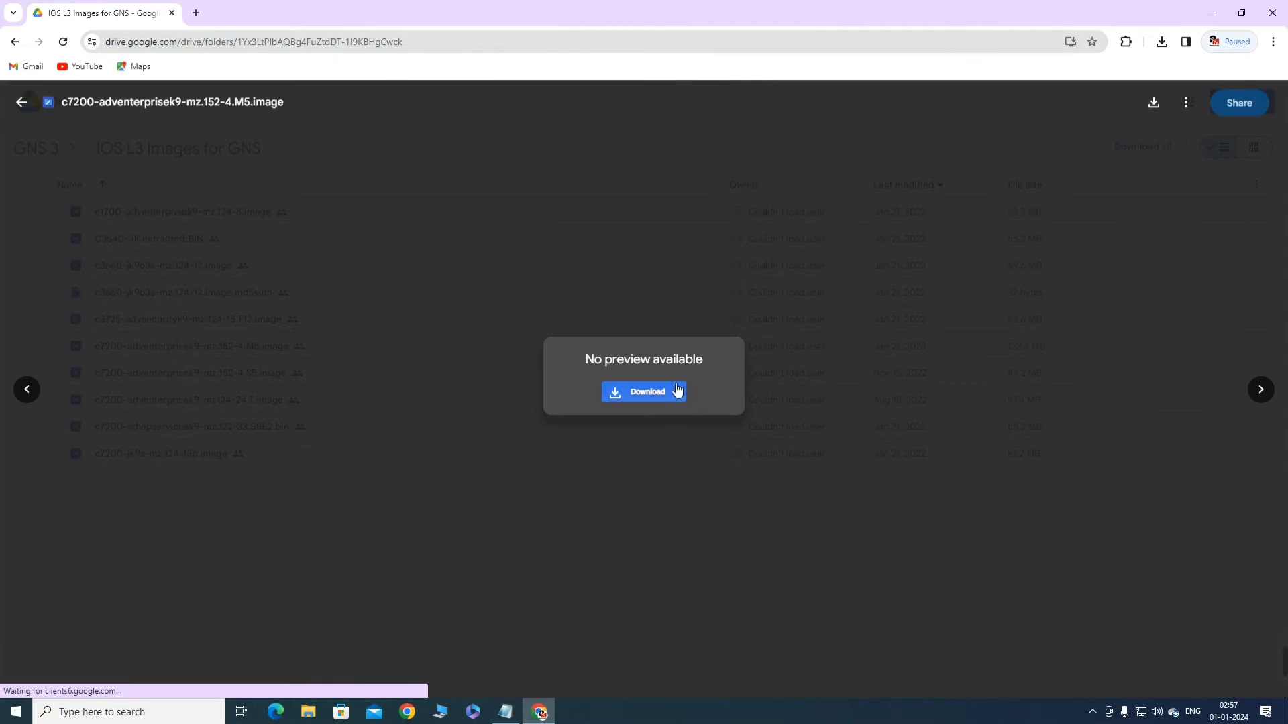
left_click(677, 391)
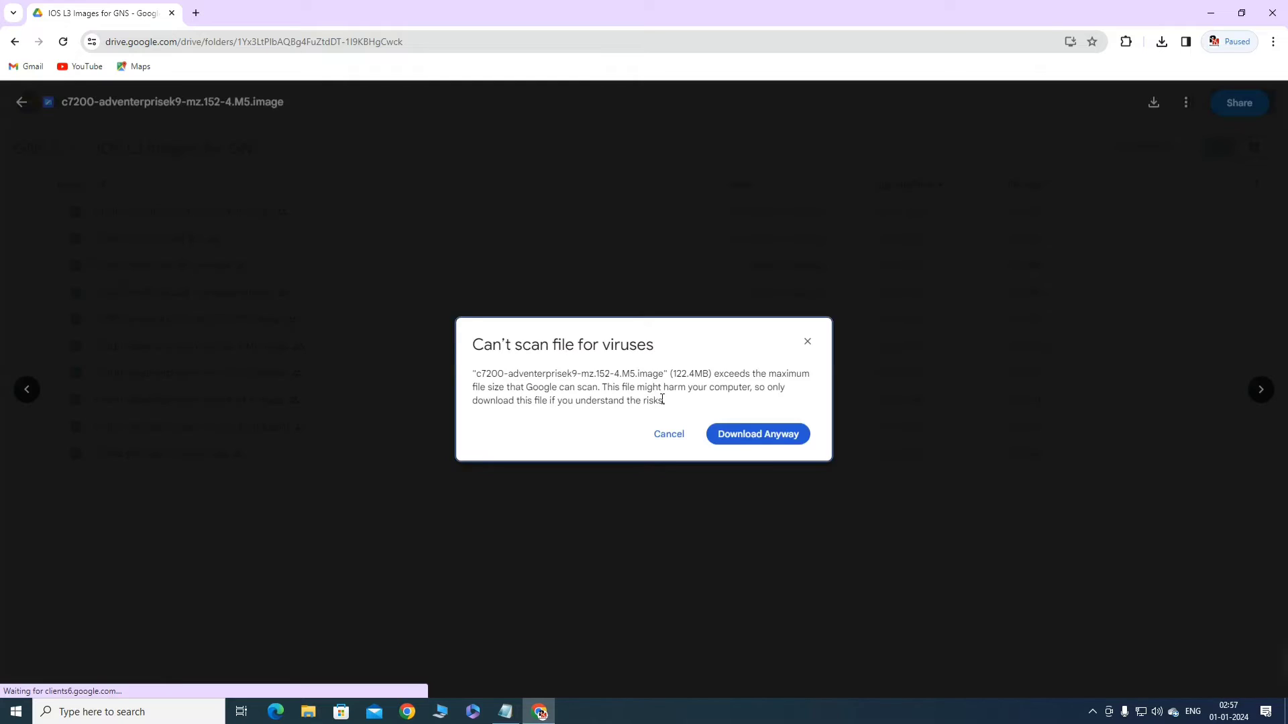
left_click(745, 435)
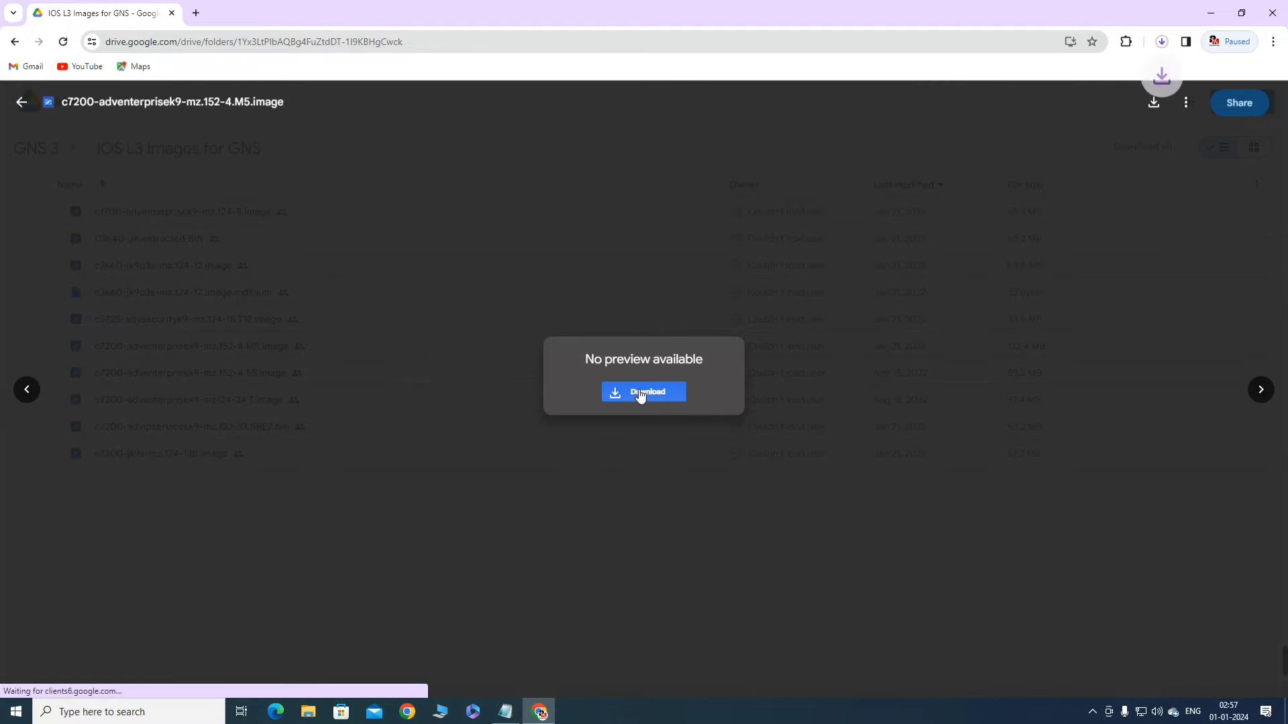
left_click(576, 537)
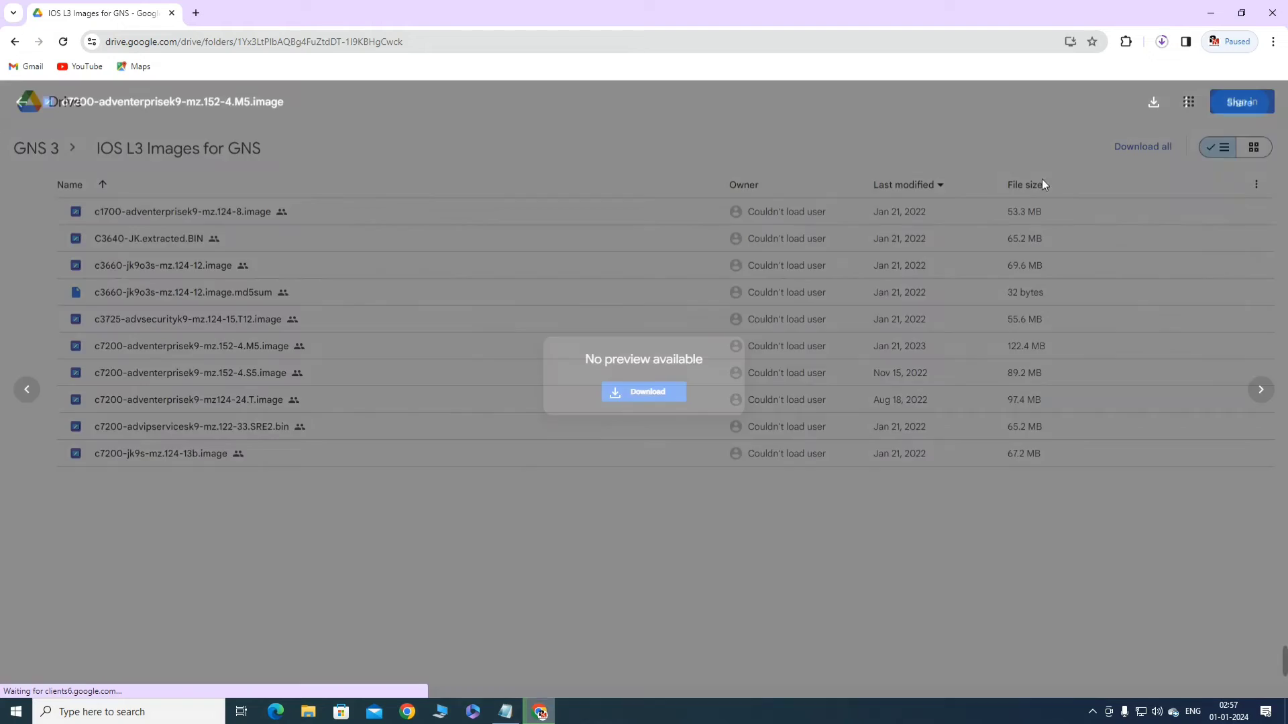
left_click(1163, 41)
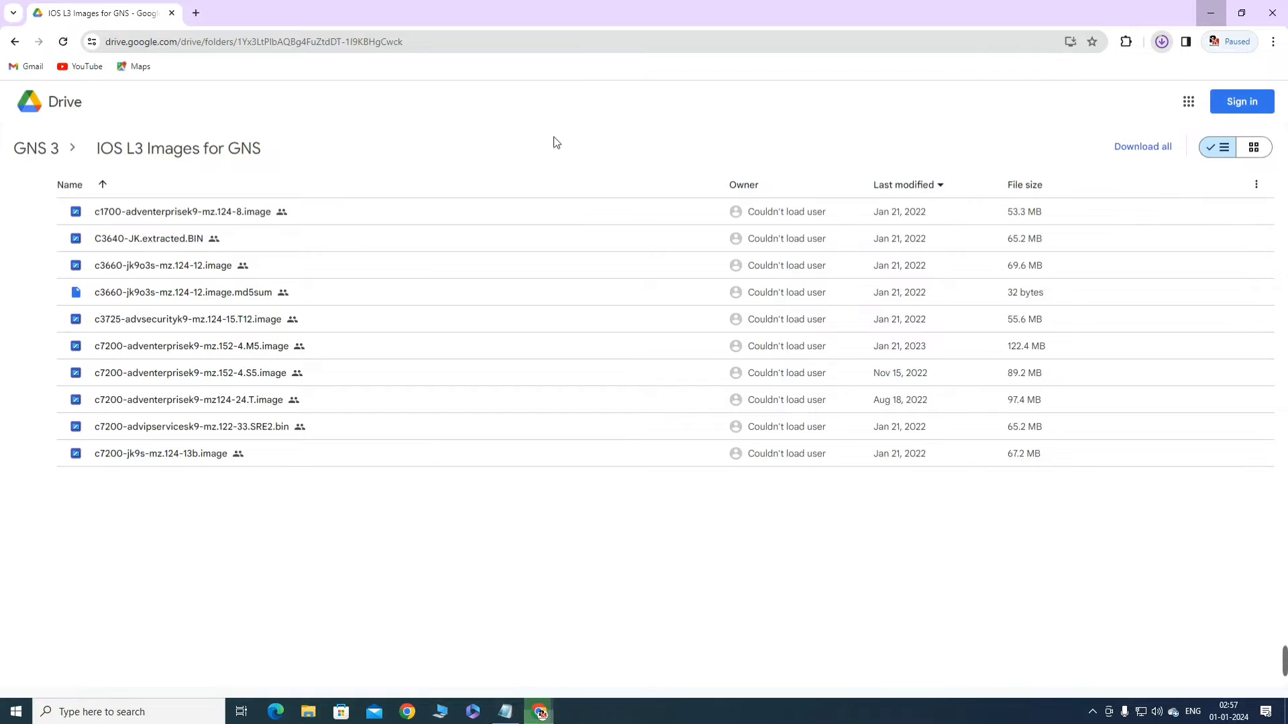
key("super+d")
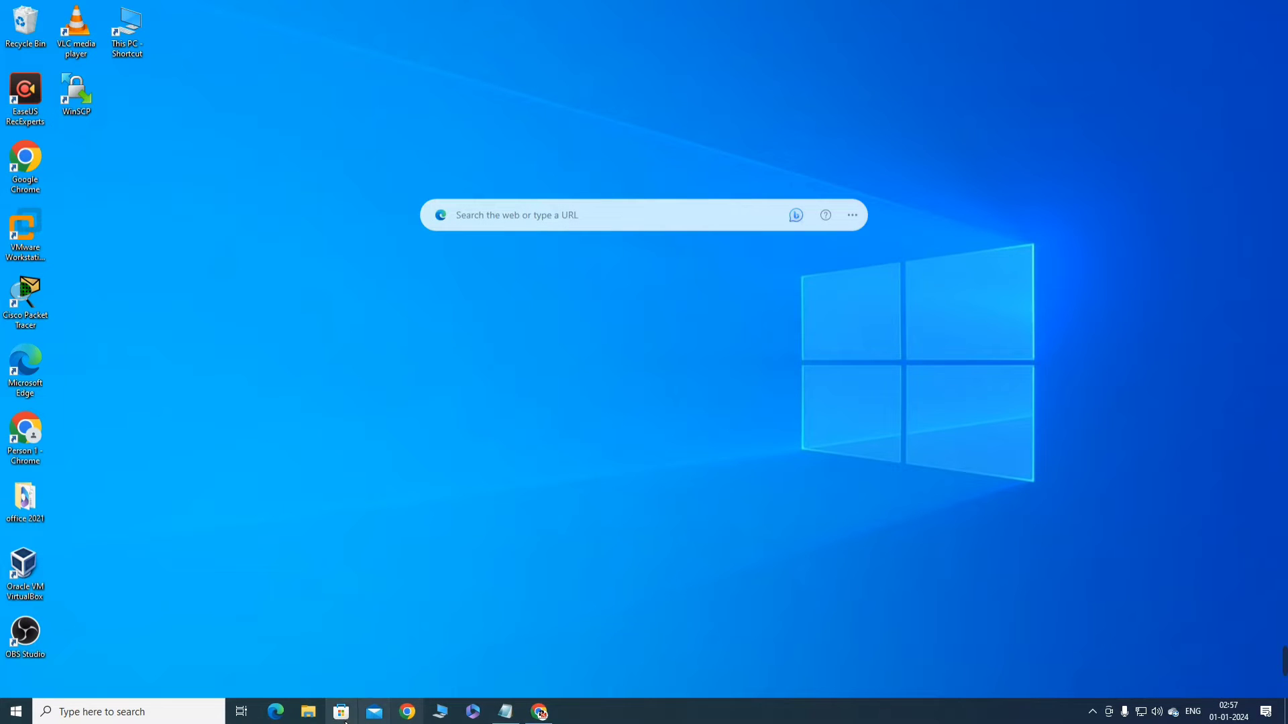
Run GNS3-2.2.29-all-in-one-regular from the Downloads folder as administrator
left_click(308, 712)
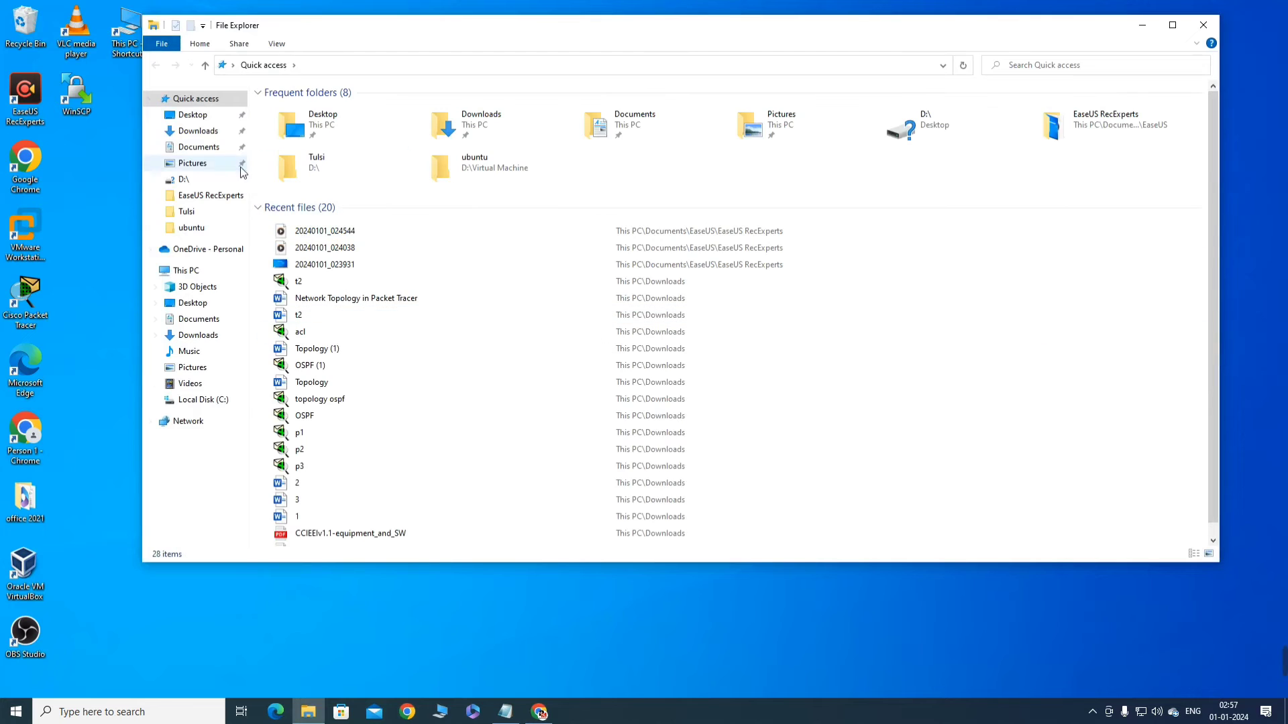
left_click(203, 132)
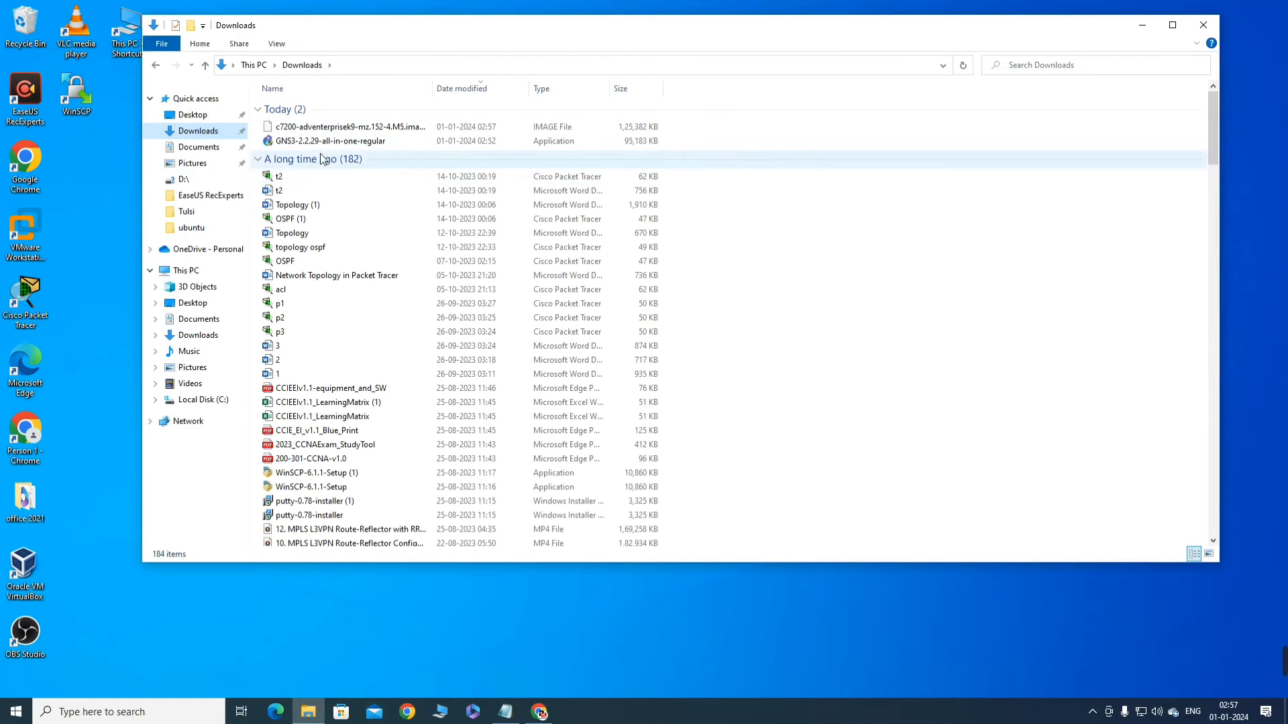
left_click(322, 144)
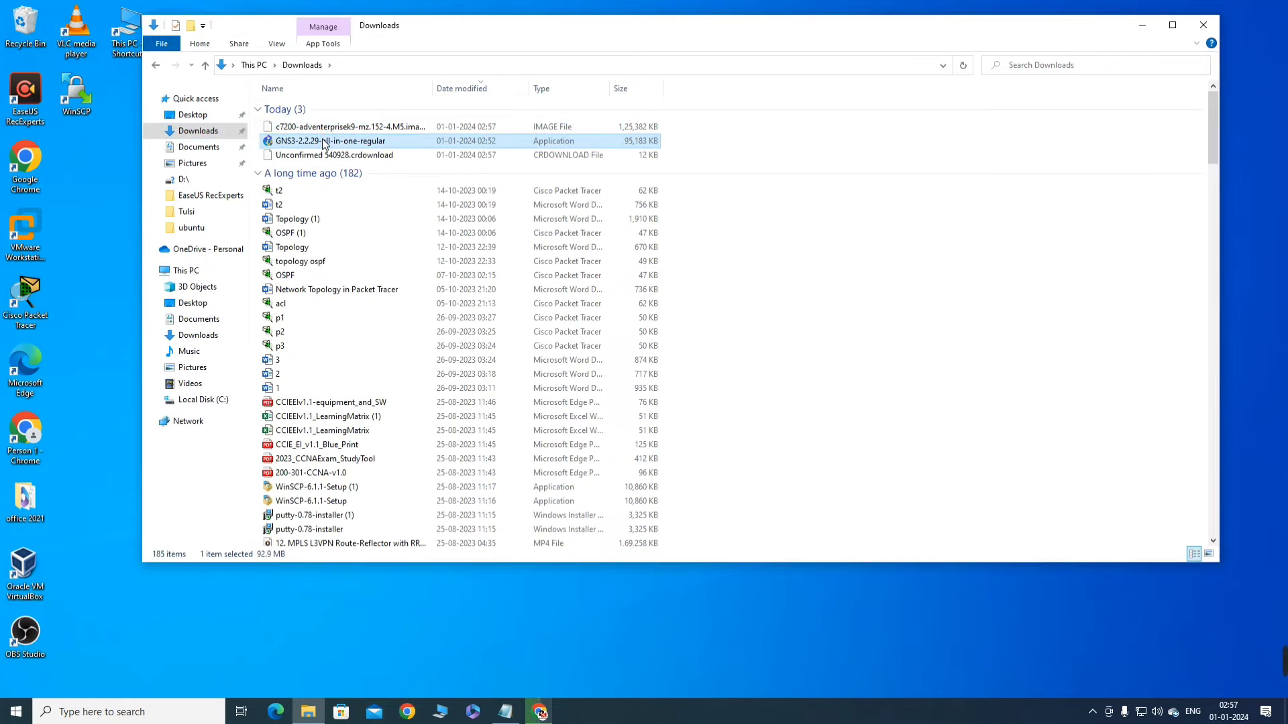
right_click(325, 141)
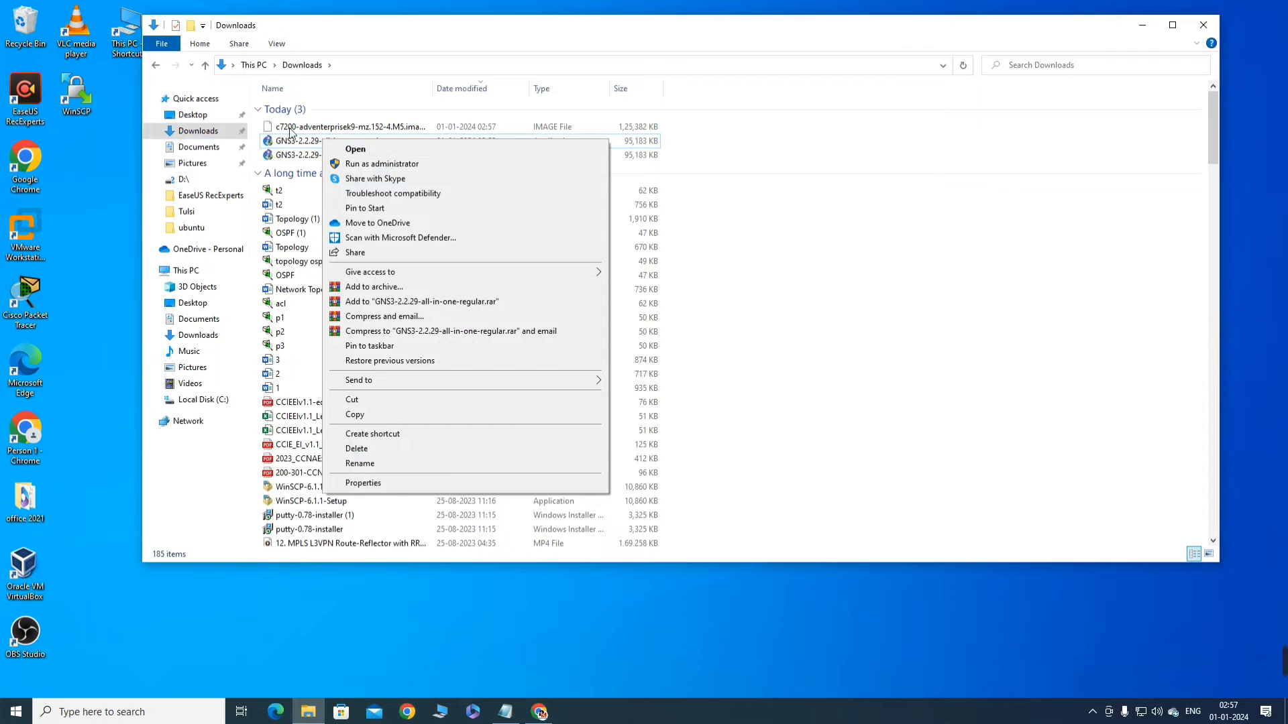
left_click(410, 165)
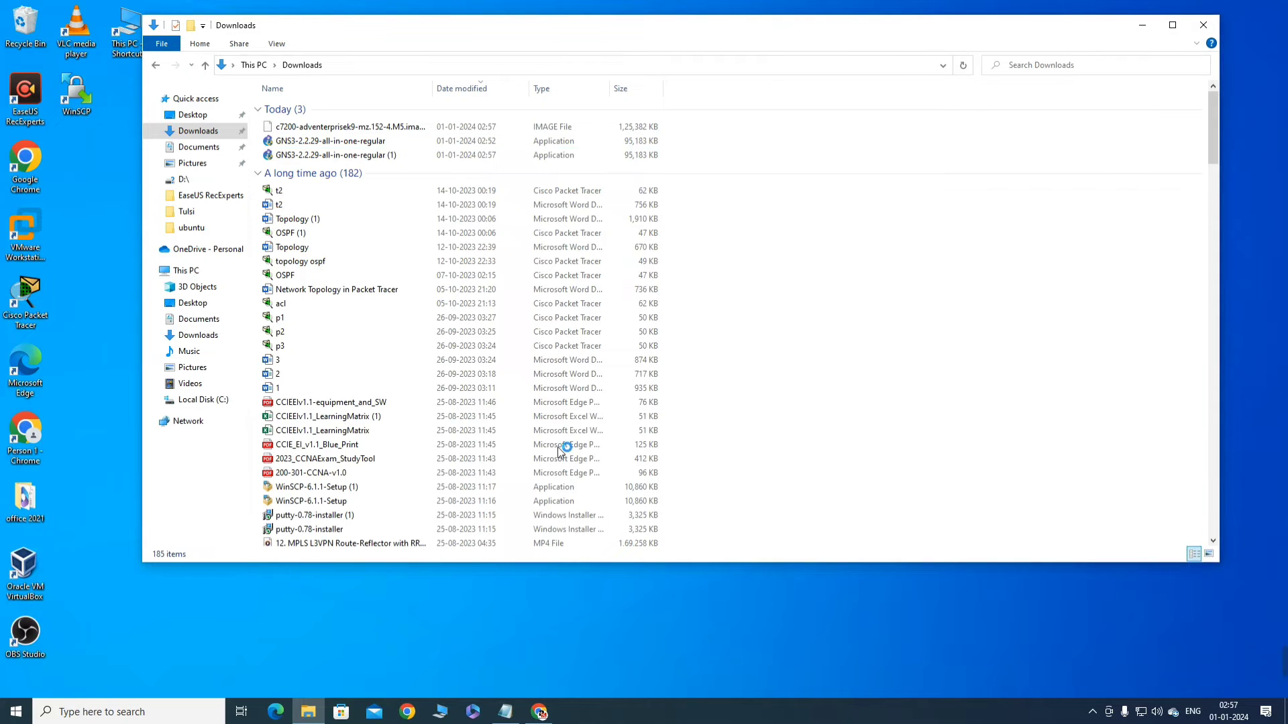
Accept the GNS3 license and keep default Start Menu folder, components and install location
left_click(1188, 27)
left_click(719, 462)
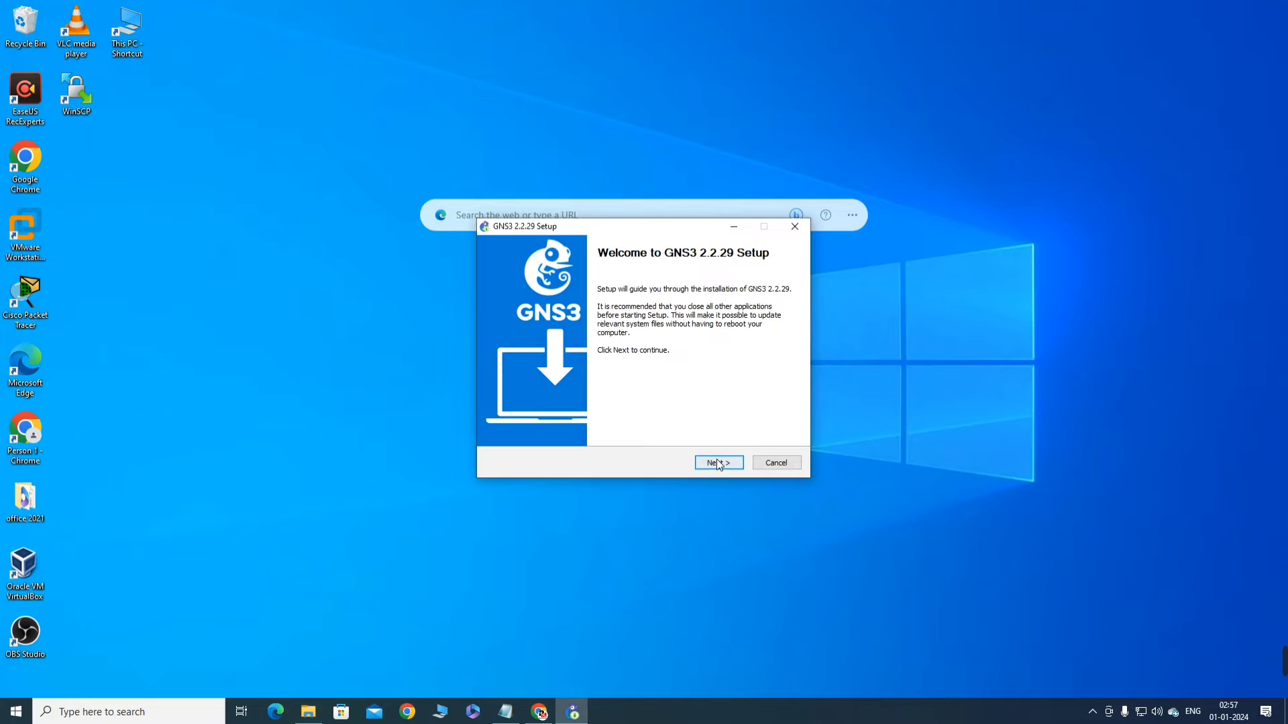
left_click(719, 463)
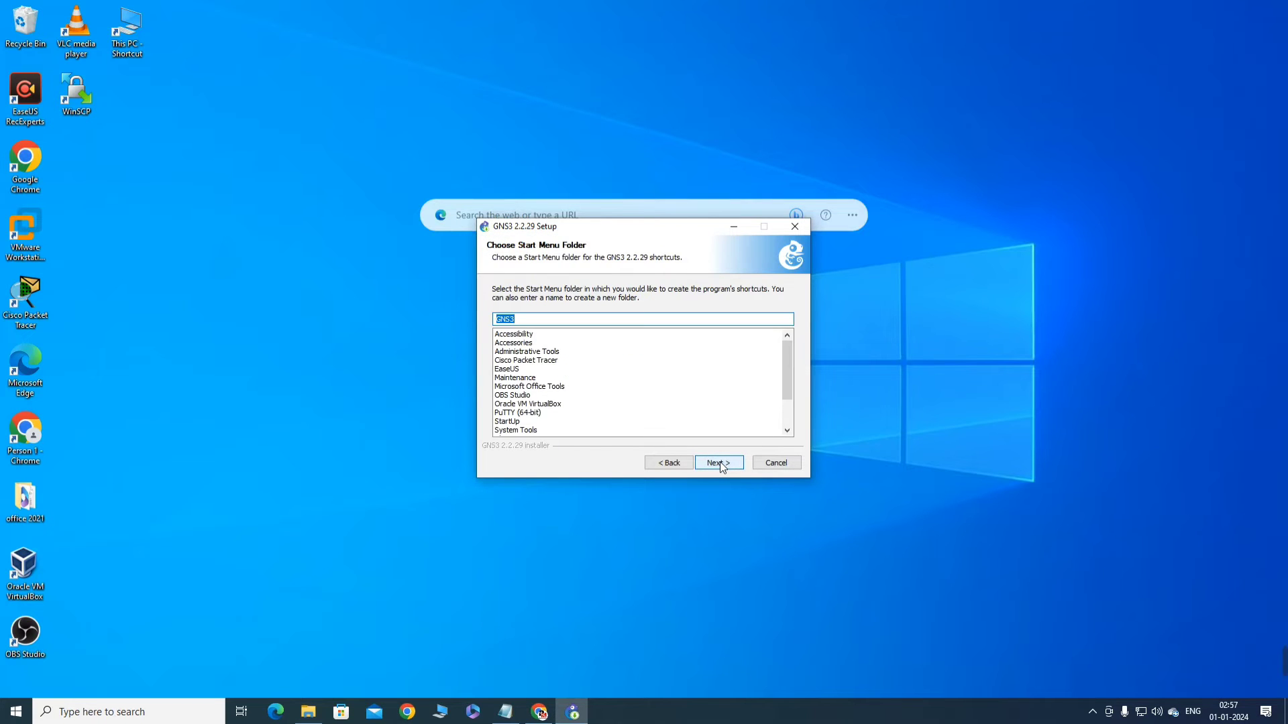
left_click(719, 463)
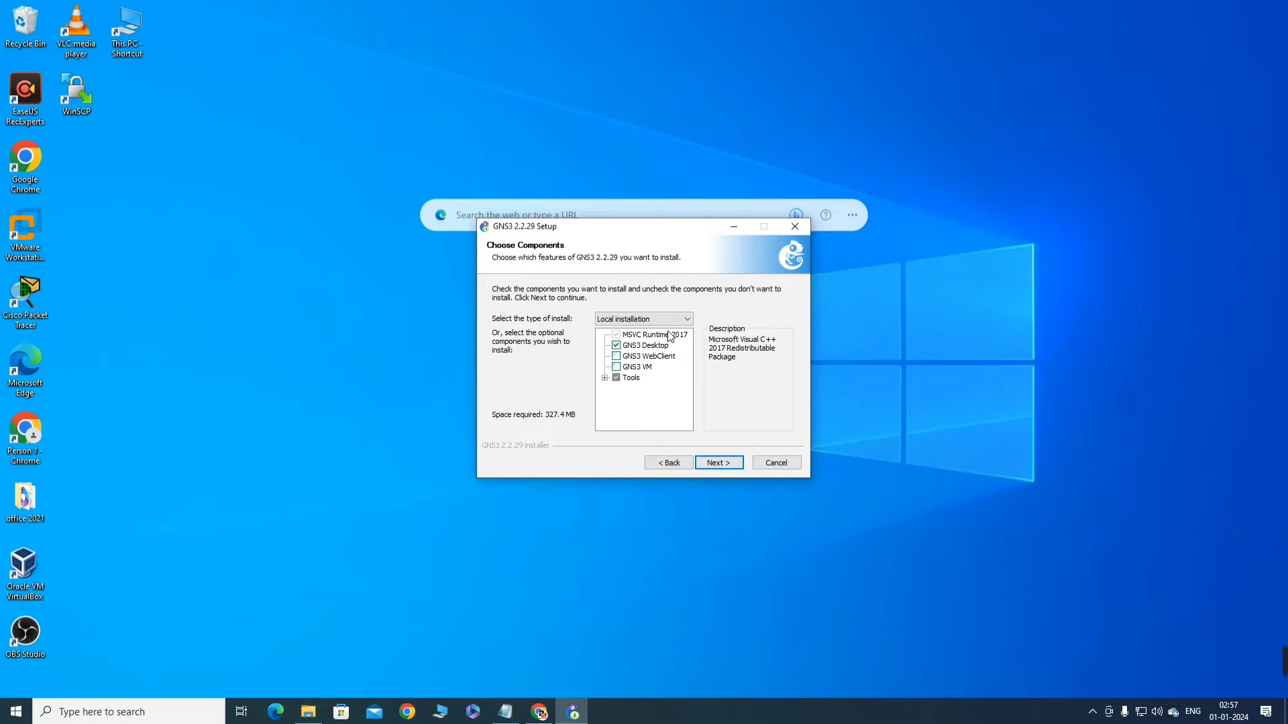
mouse_move(667, 359)
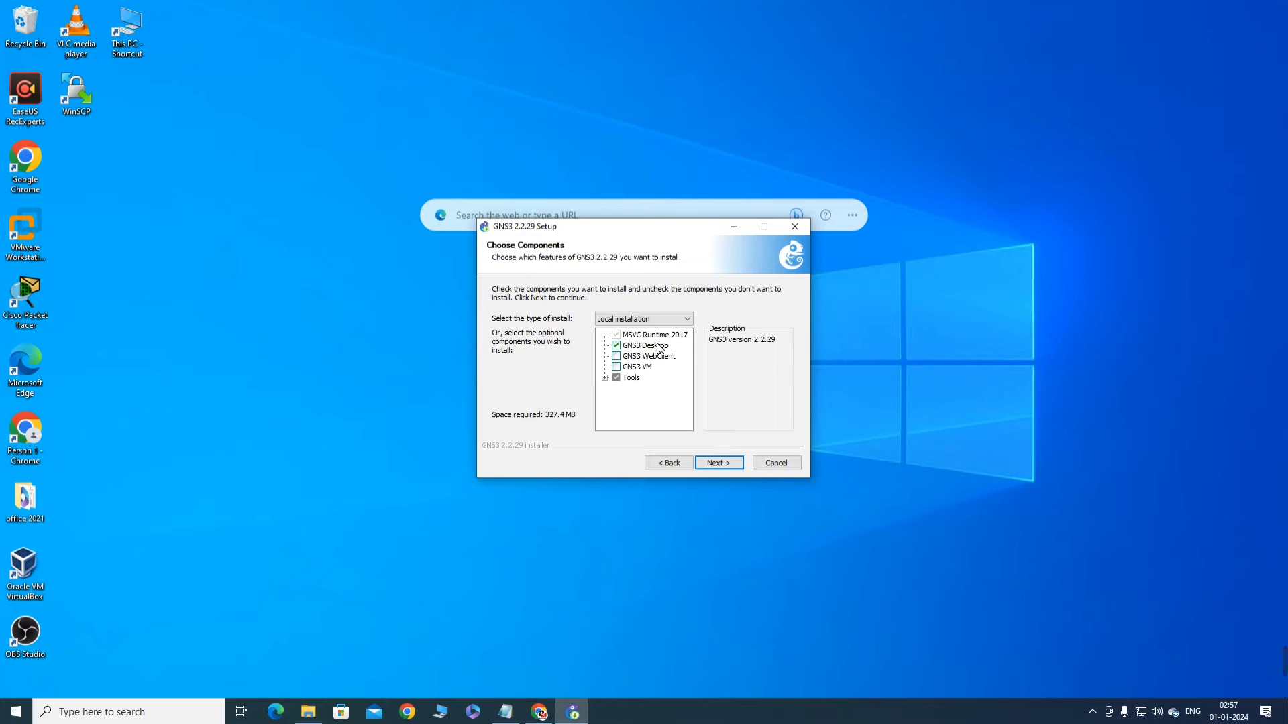
left_click(718, 462)
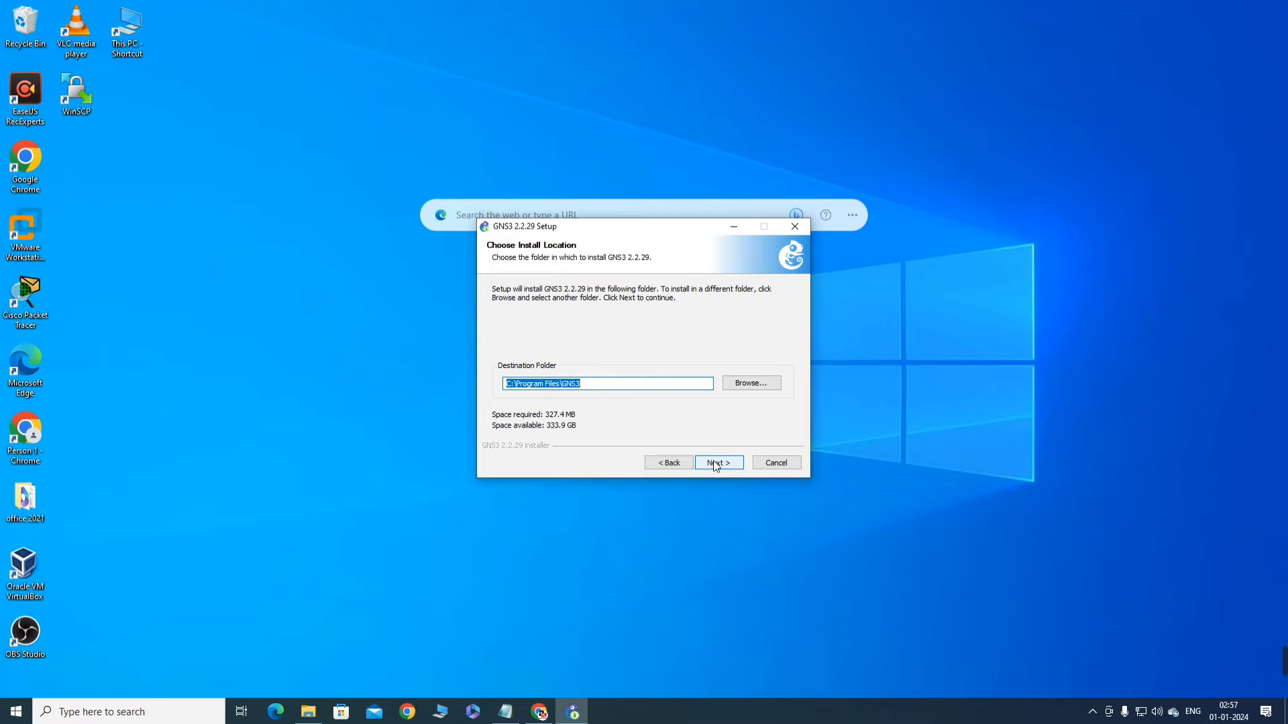
left_click(716, 465)
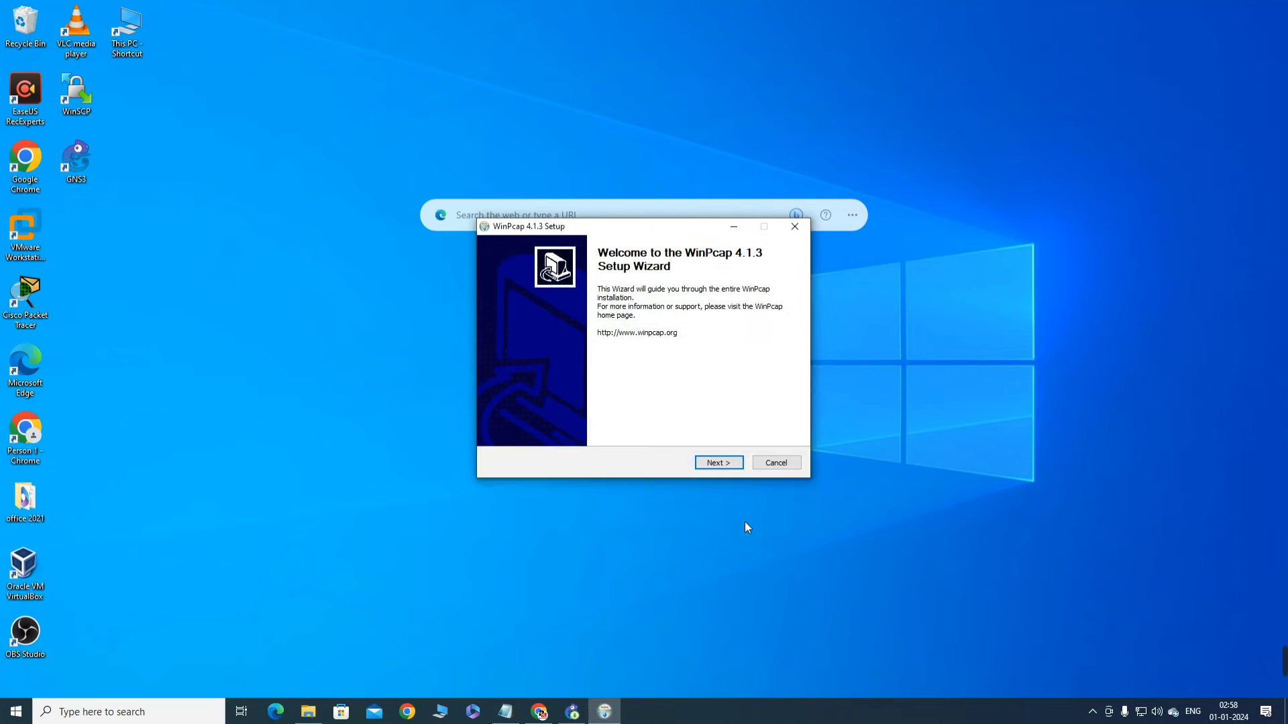
Install WinPcap 4.1.3, accepting its license agreement
left_click(719, 463)
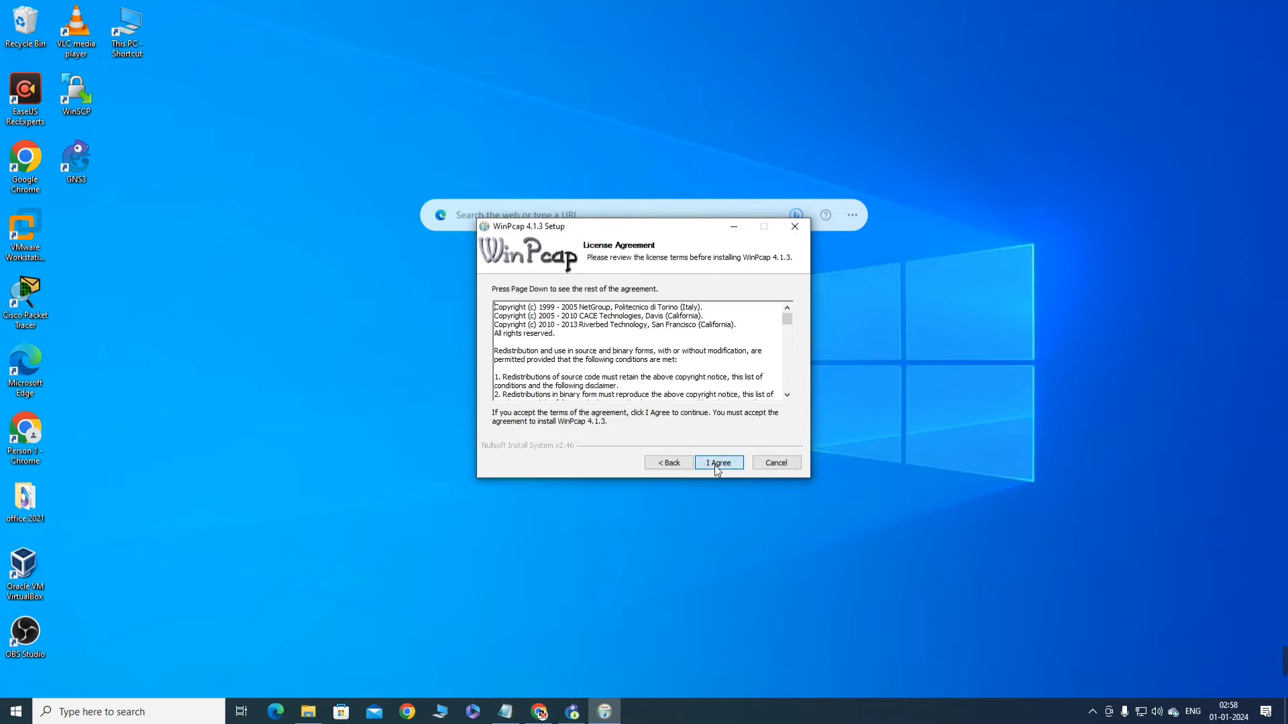
left_click(719, 464)
left_click(718, 463)
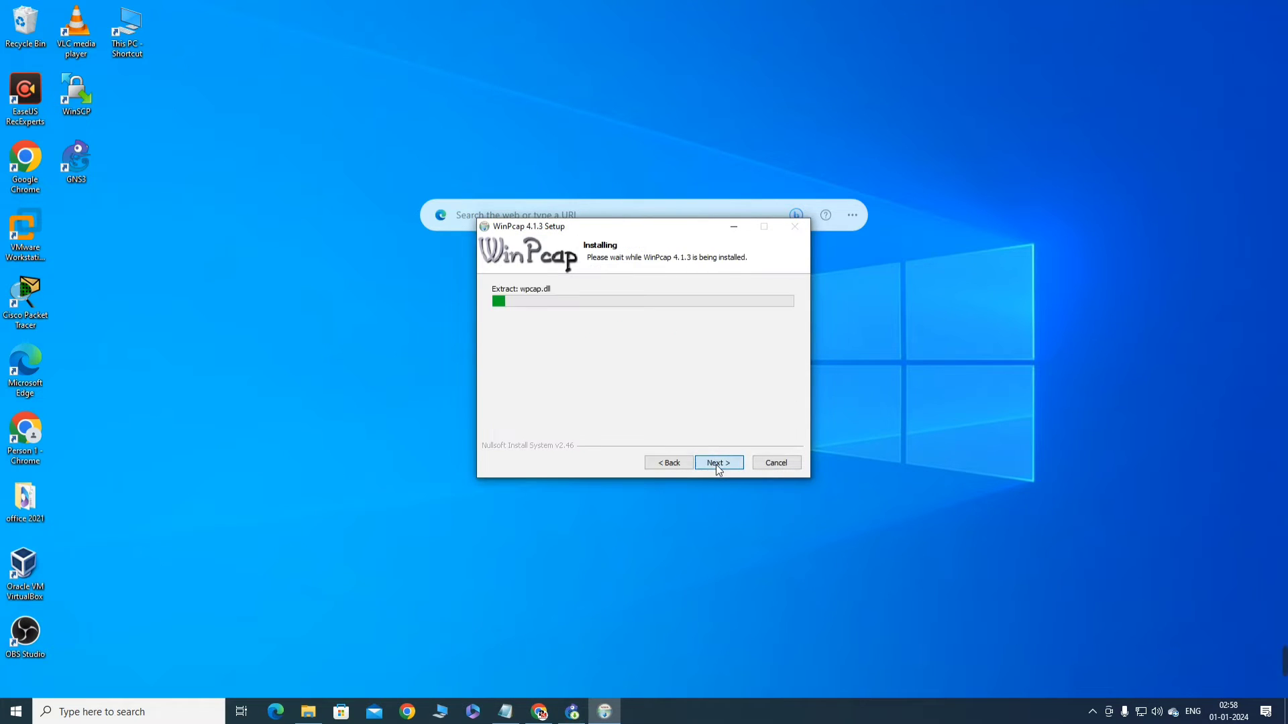
left_click(715, 464)
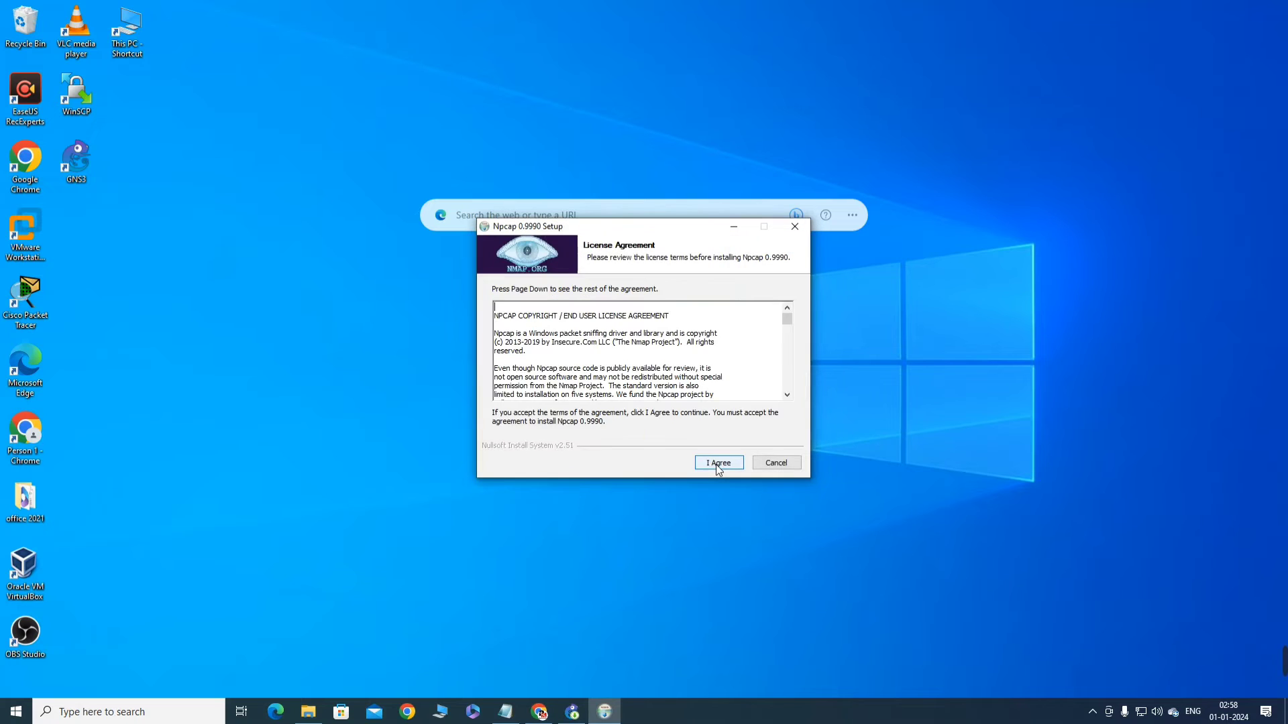
Install Npcap 0.9990 with default options, accepting its license agreement
left_click(717, 464)
left_click(718, 464)
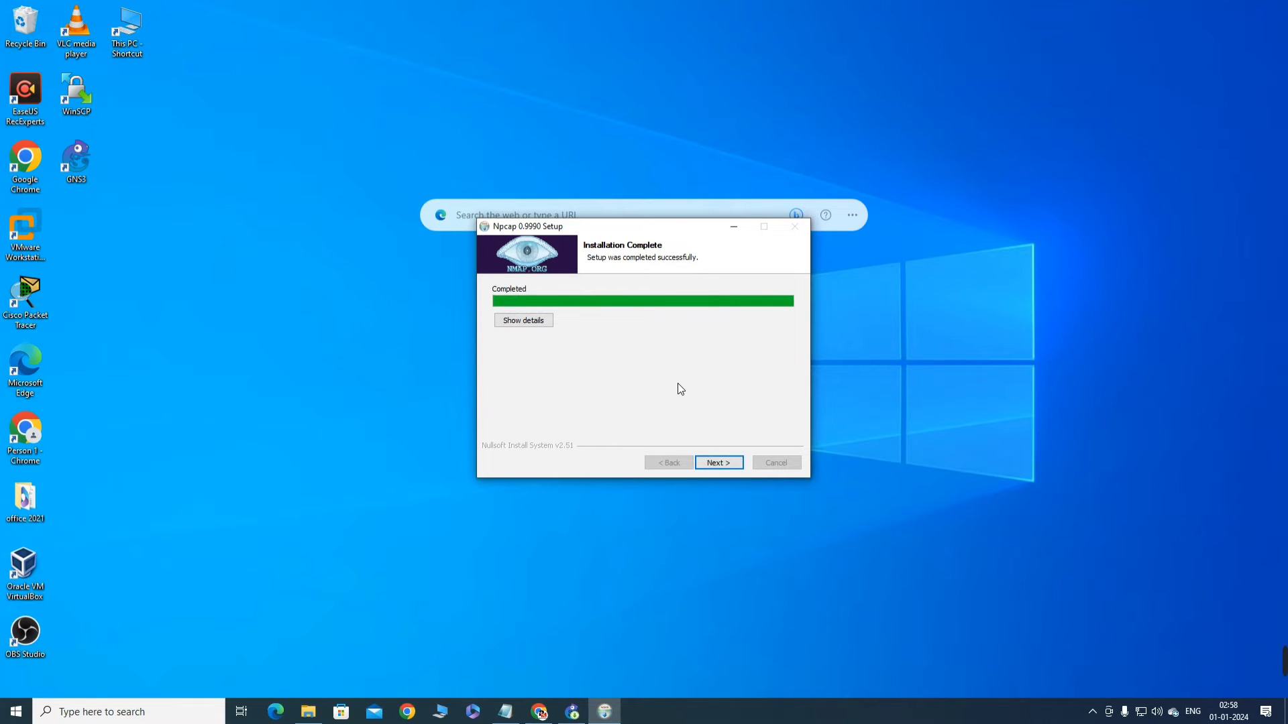
left_click(714, 462)
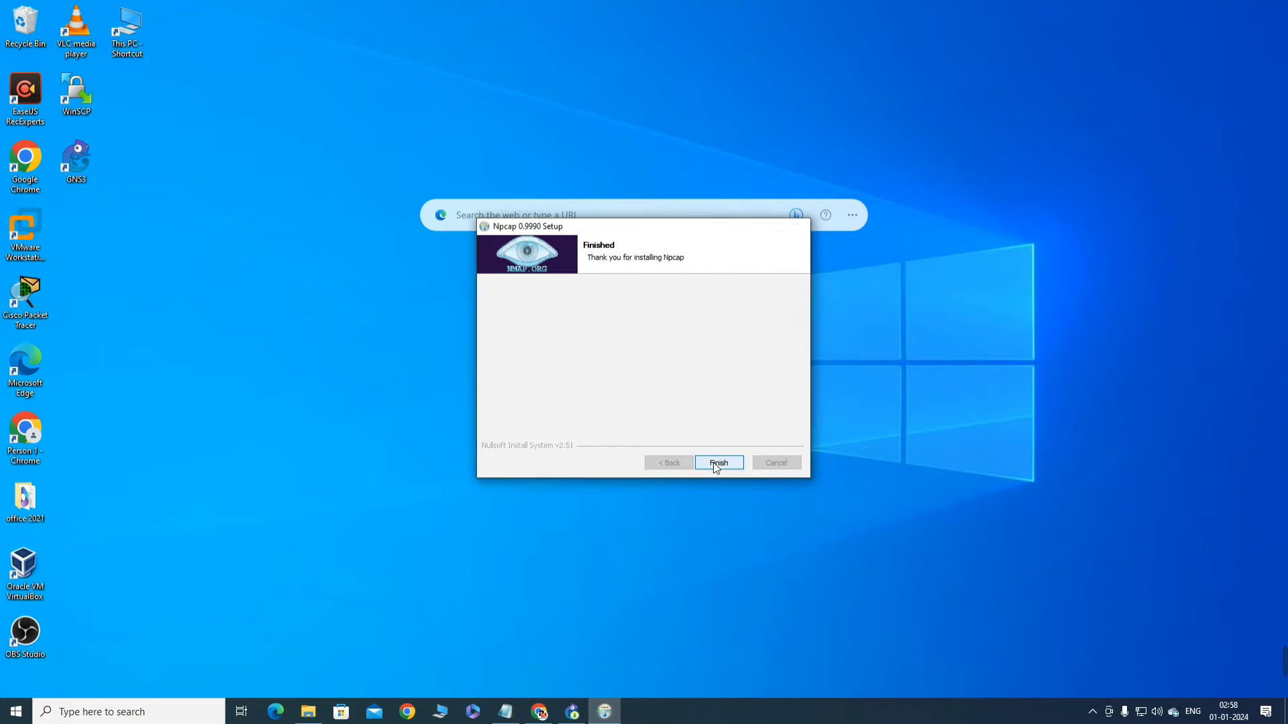
left_click(713, 462)
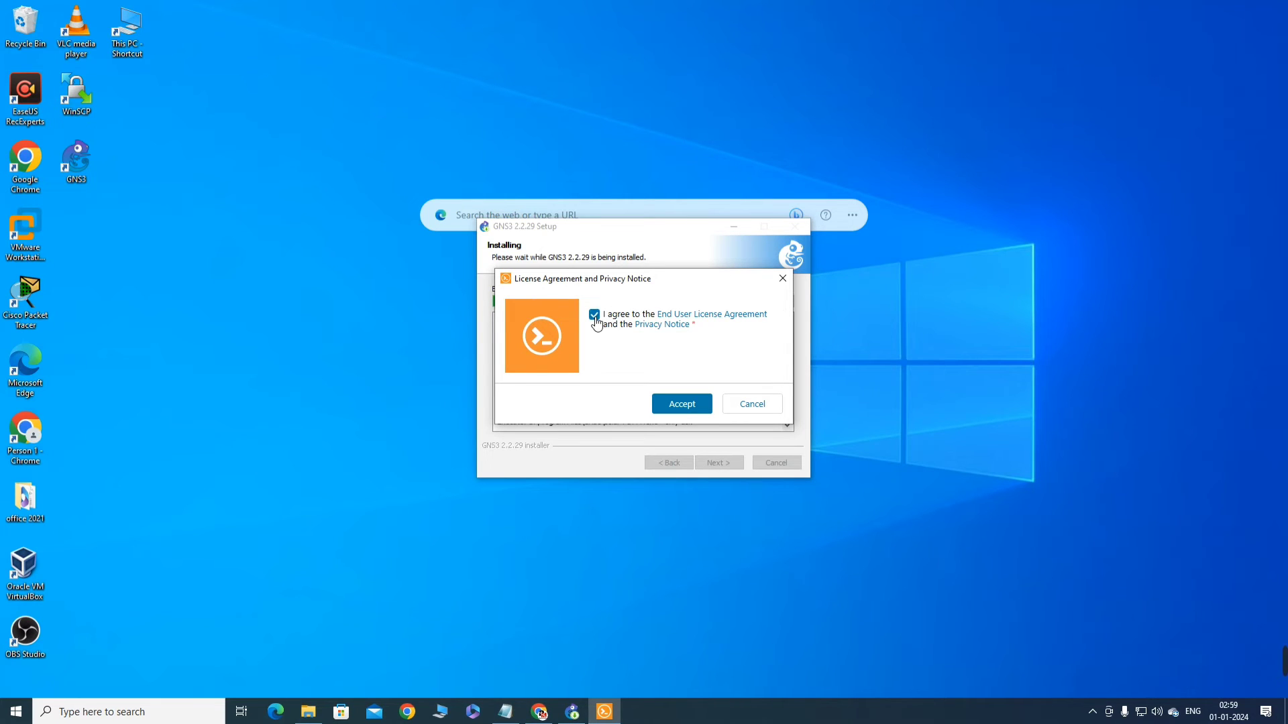
Agree to and accept the Solar-PuTTY license agreement and privacy notice
left_click(686, 408)
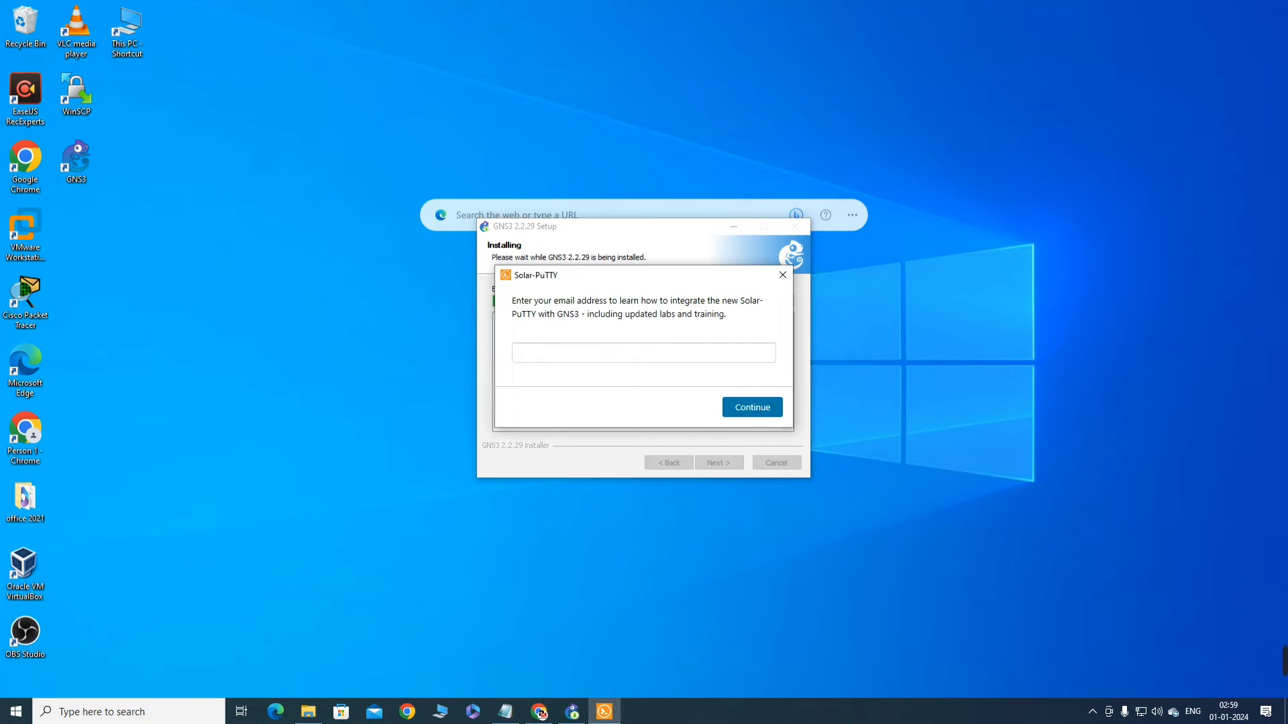
Dismiss the Solar-PuTTY prompt, decline the Solarwinds Toolset licence, and finish installing GNS3 2.2.29
key("Return")
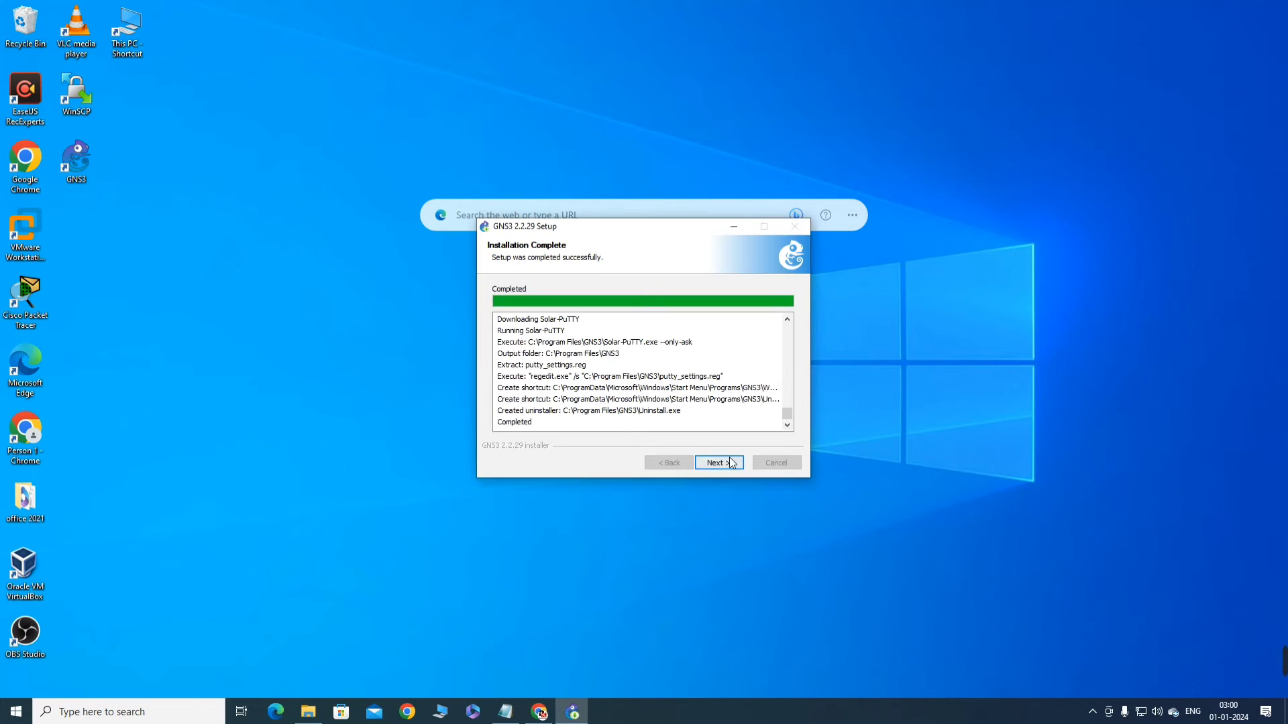
left_click(731, 463)
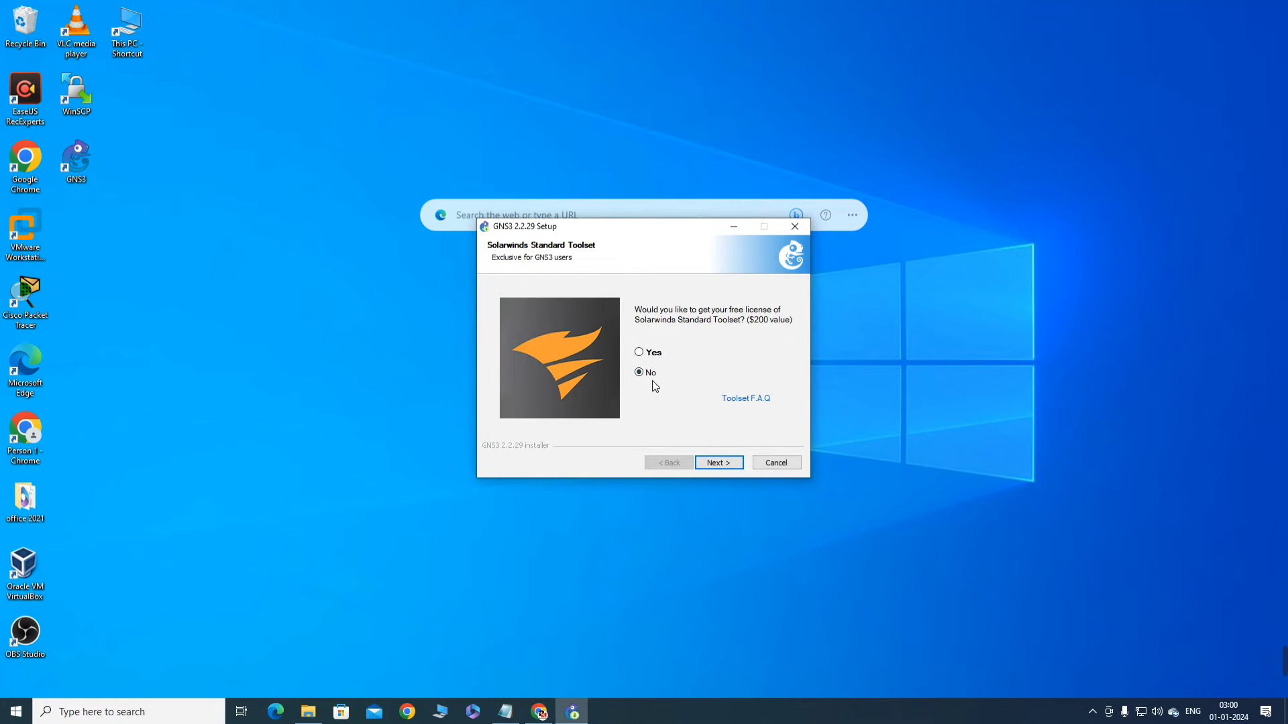
left_click(707, 463)
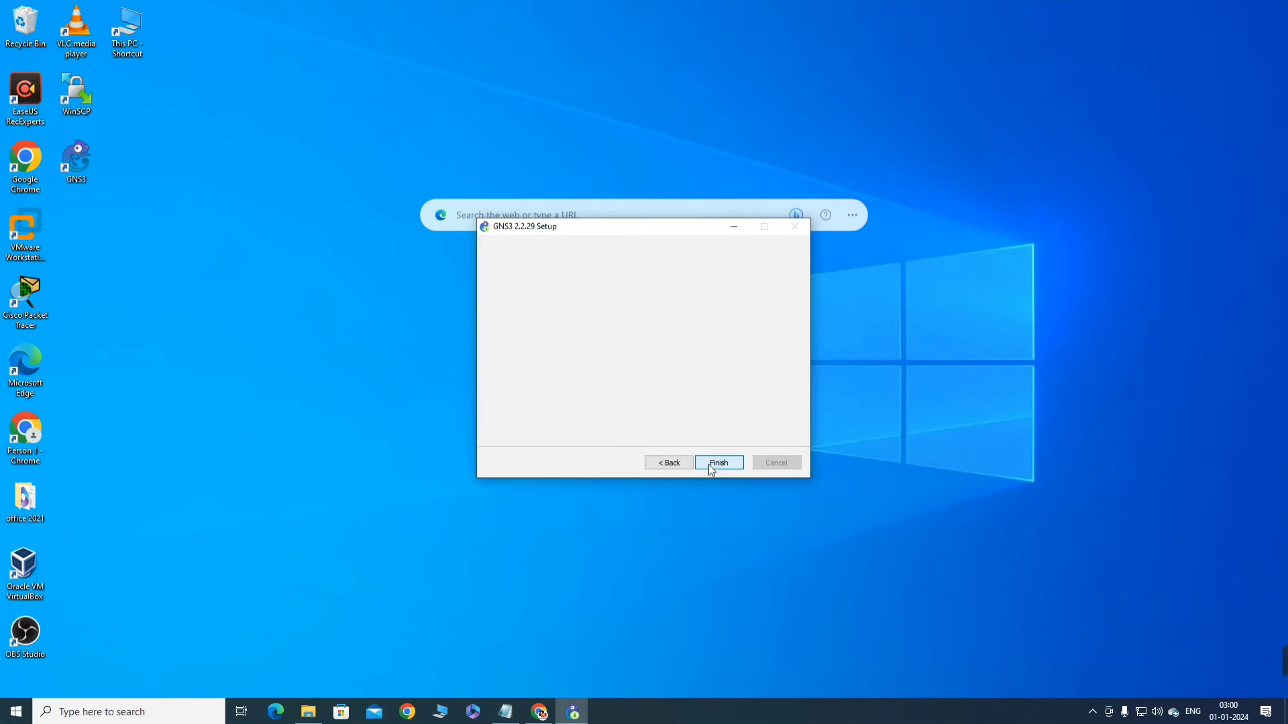
left_click(708, 468)
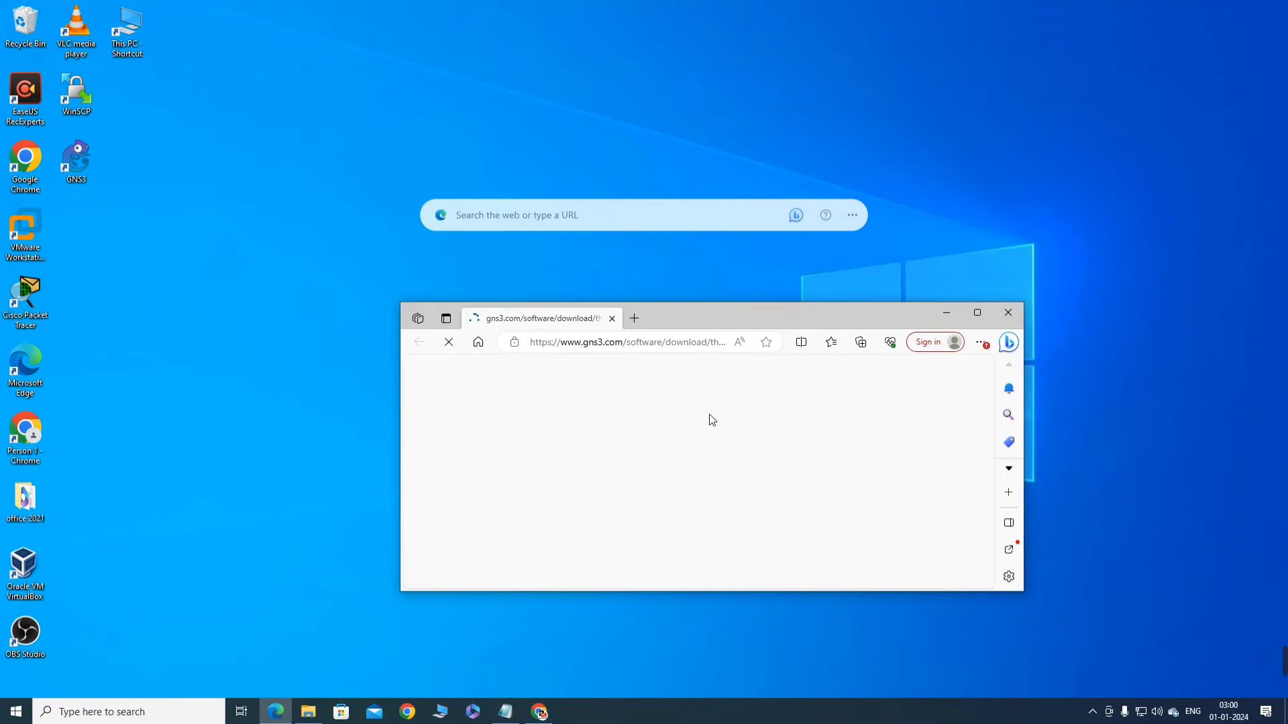
Close the Edge window showing gns3.com and select the GNS3 desktop shortcut
left_click(1009, 313)
left_click_drag(168, 166, 63, 199)
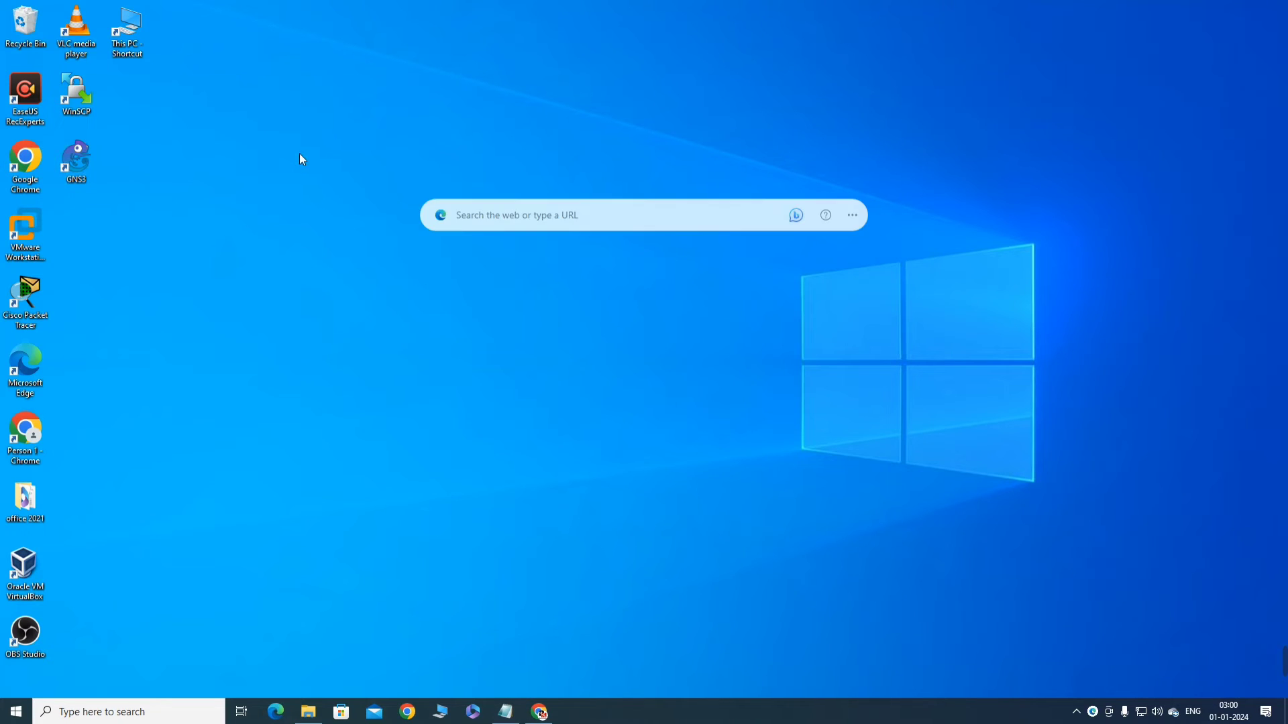
Launch GNS3, continuing past the warning that another instance is already running
double_click(79, 161)
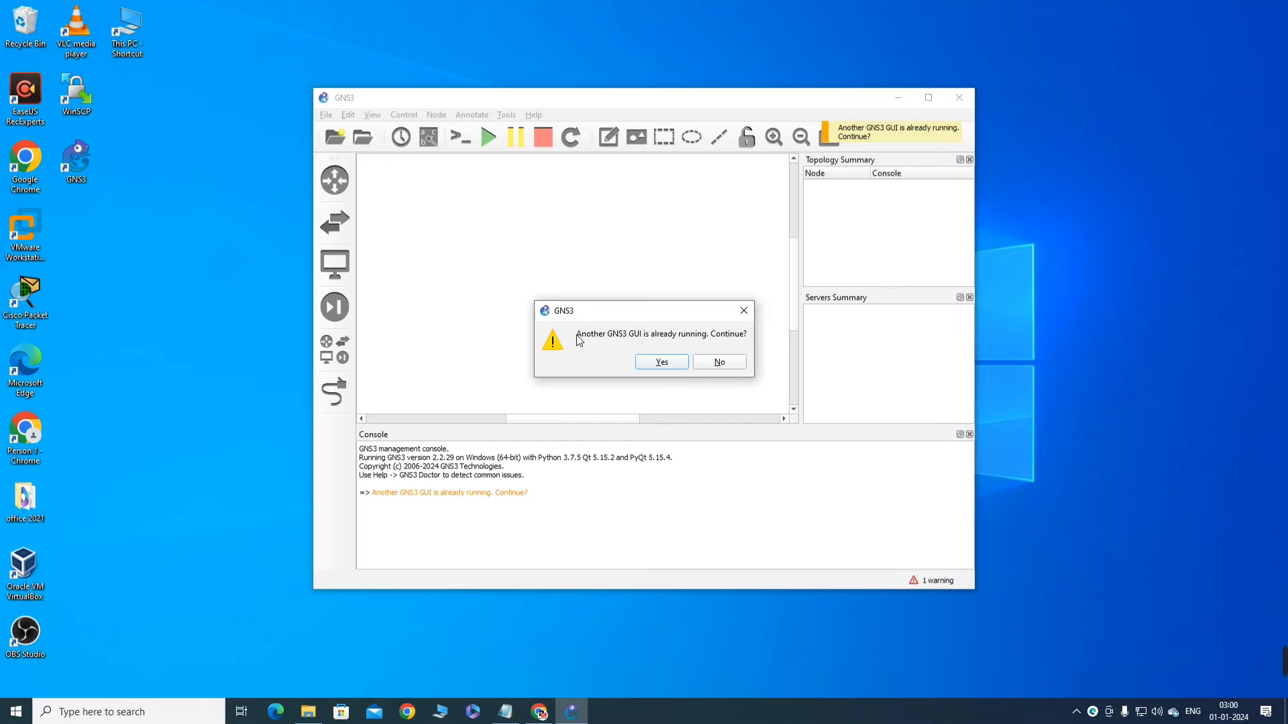
left_click(702, 362)
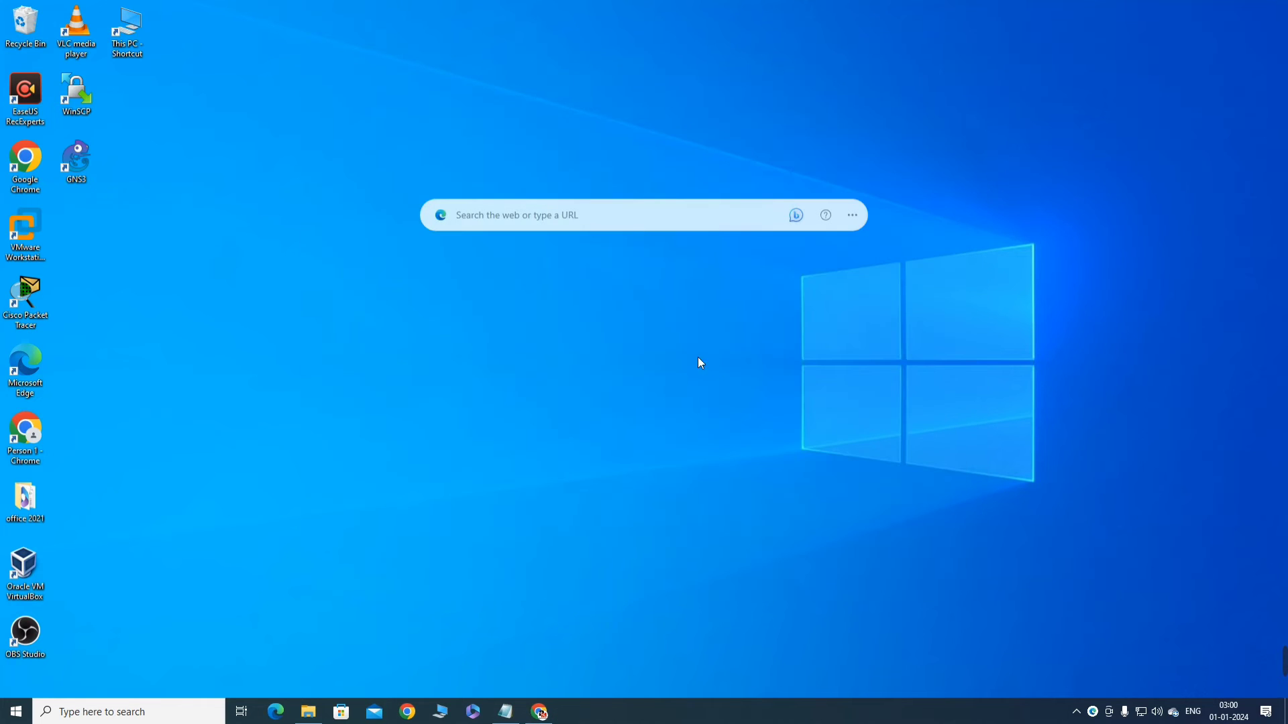
double_click(93, 167)
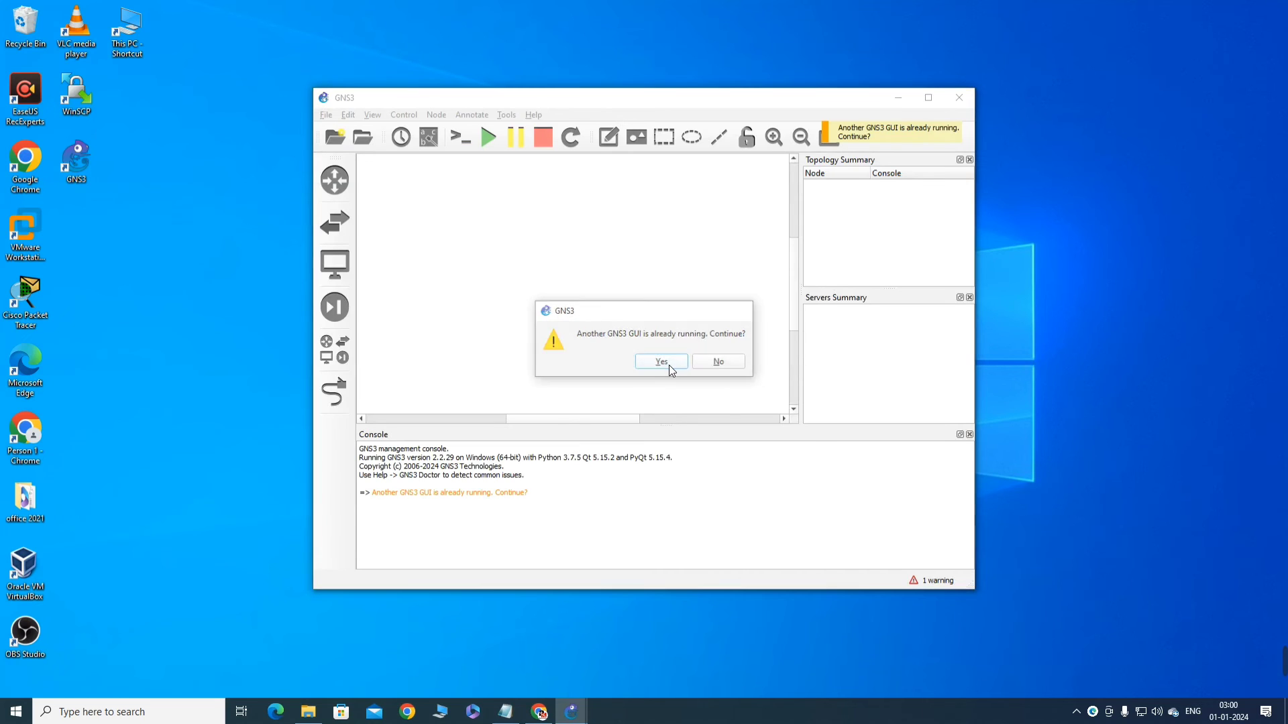
left_click(662, 362)
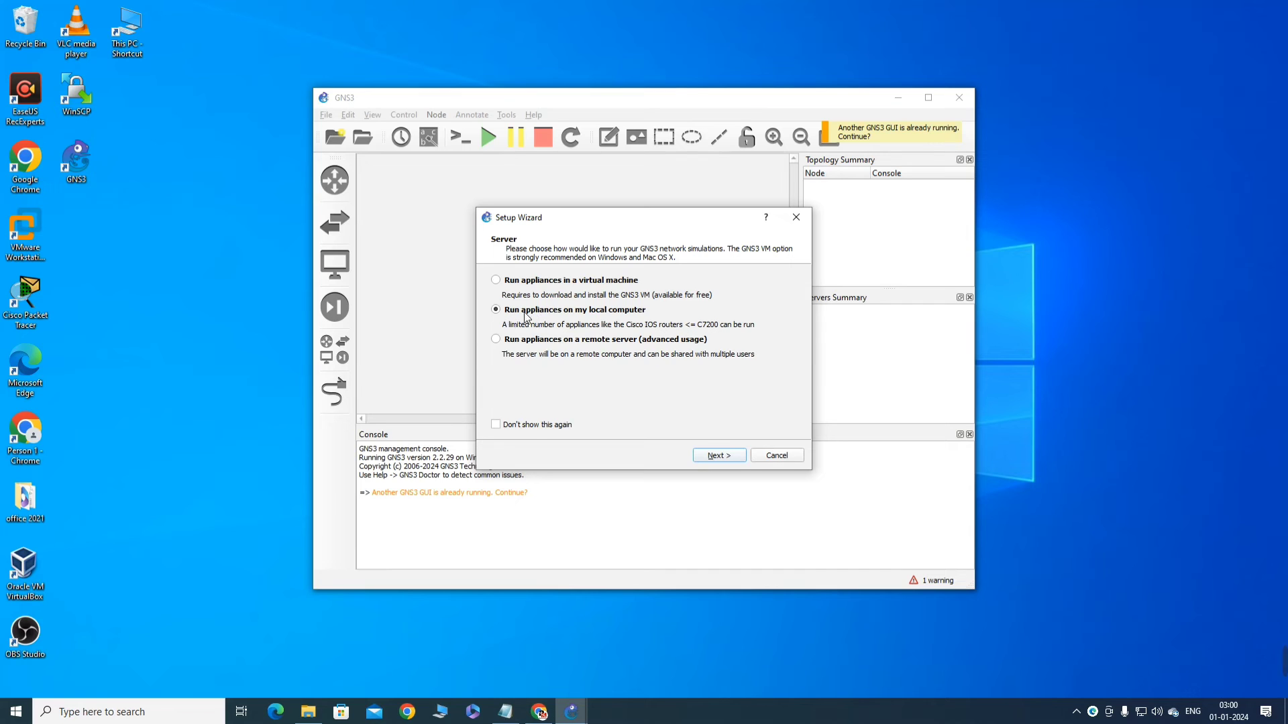
Choose the local server at localhost port 3080 in the Setup Wizard and finish it
left_click(726, 456)
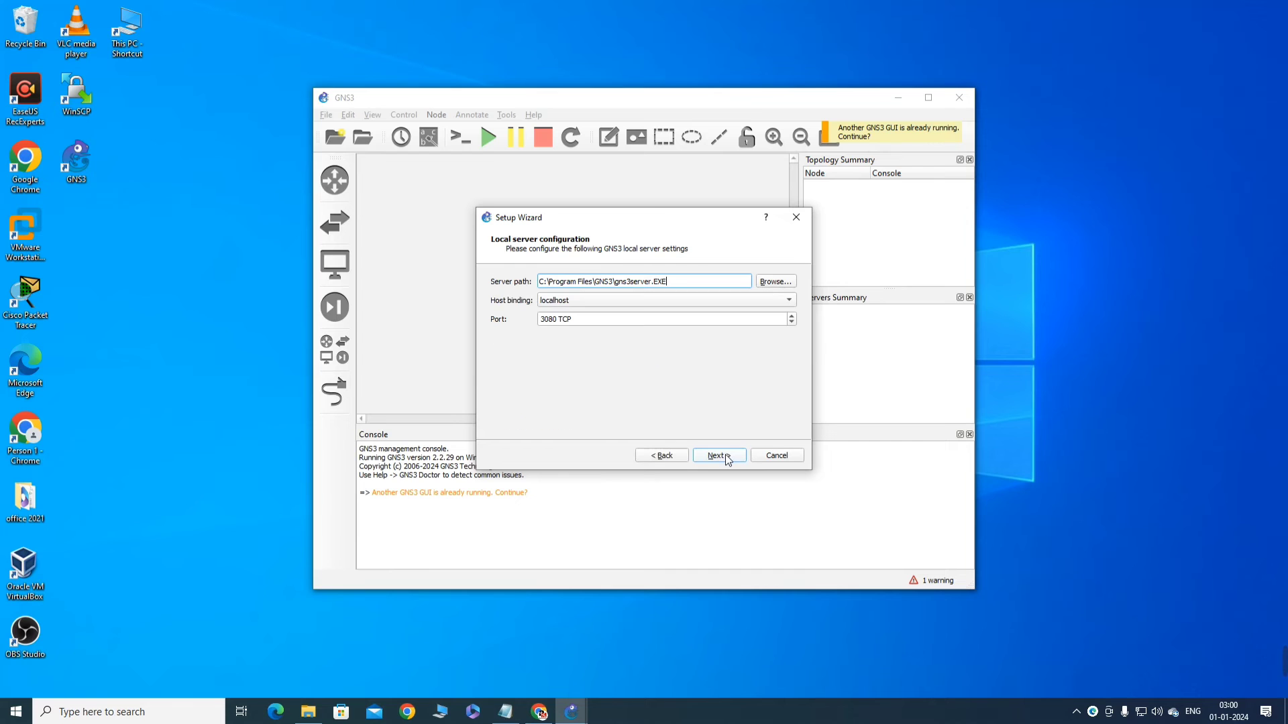
left_click(718, 456)
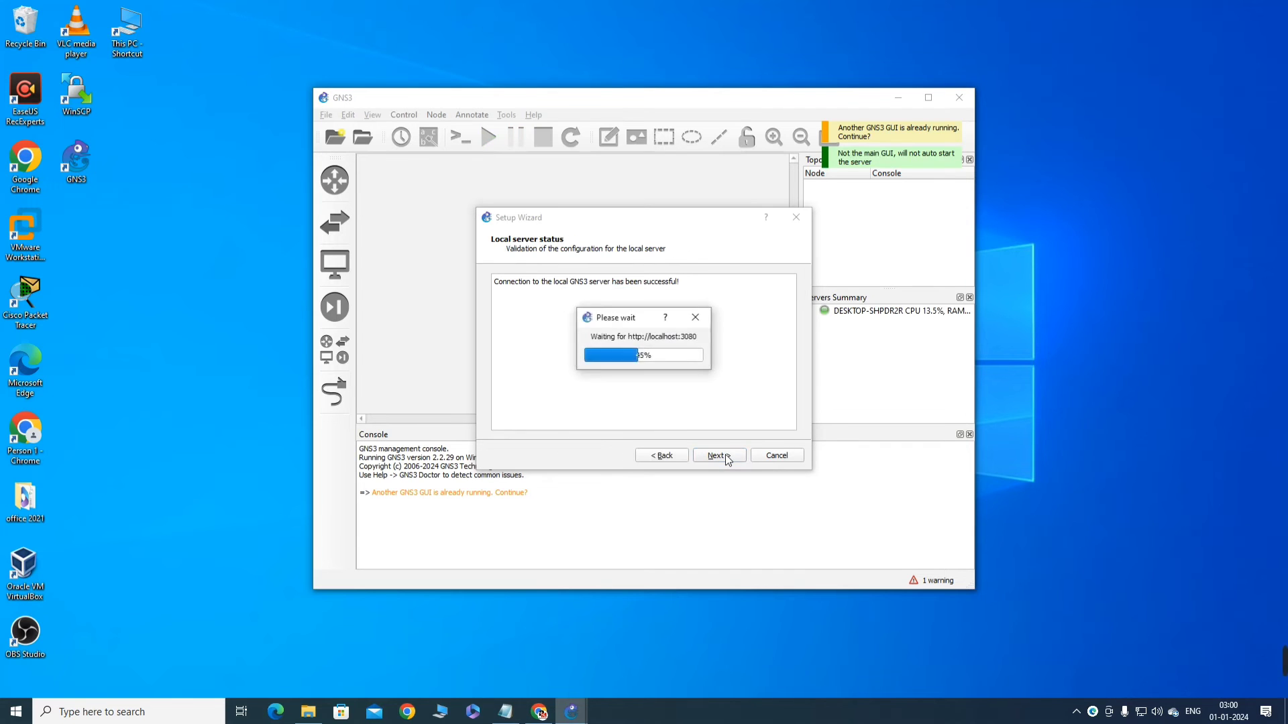
left_click(726, 457)
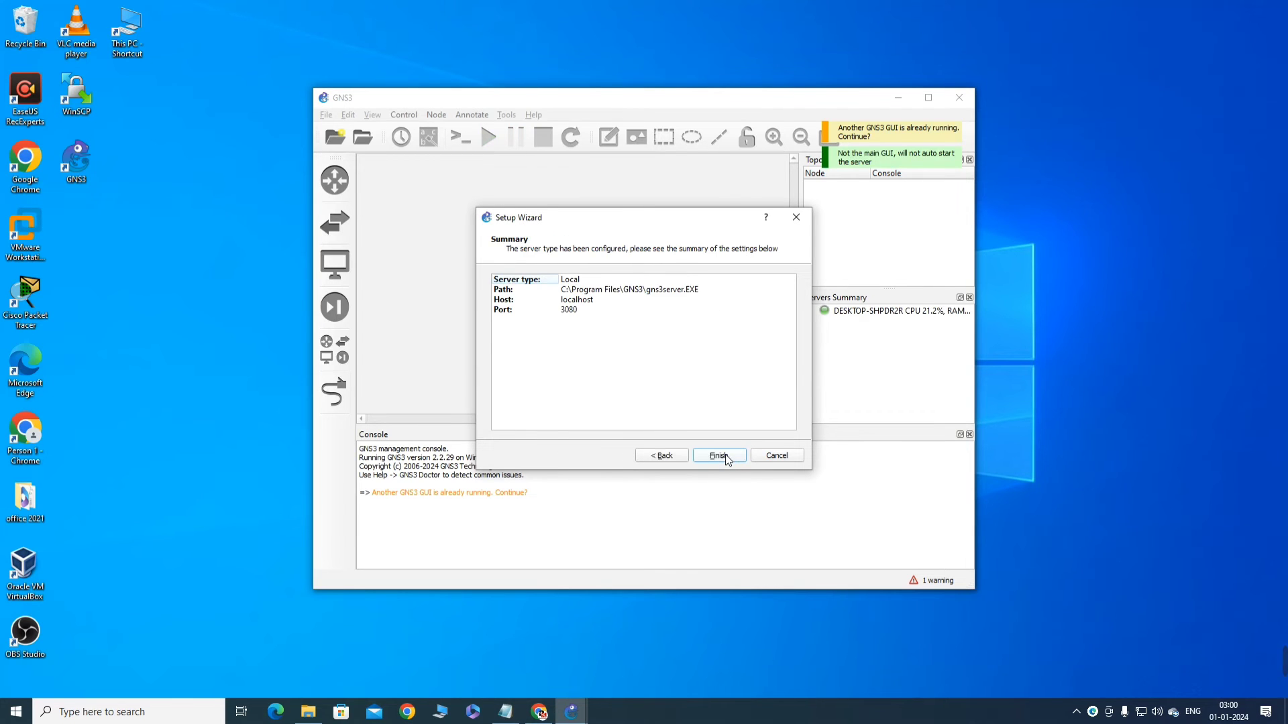
left_click(718, 456)
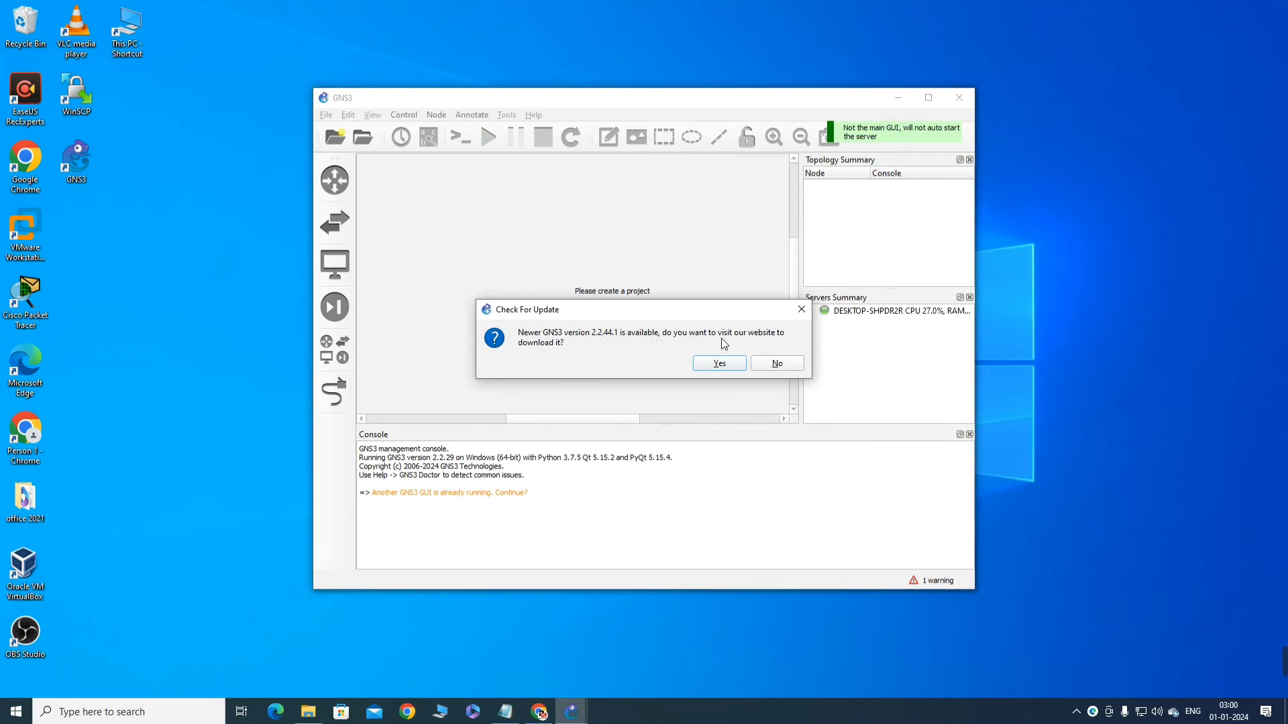
Decline the update offer, maximize GNS3, and open the IOS routers page in Edit > Preferences
left_click(776, 362)
left_click(926, 104)
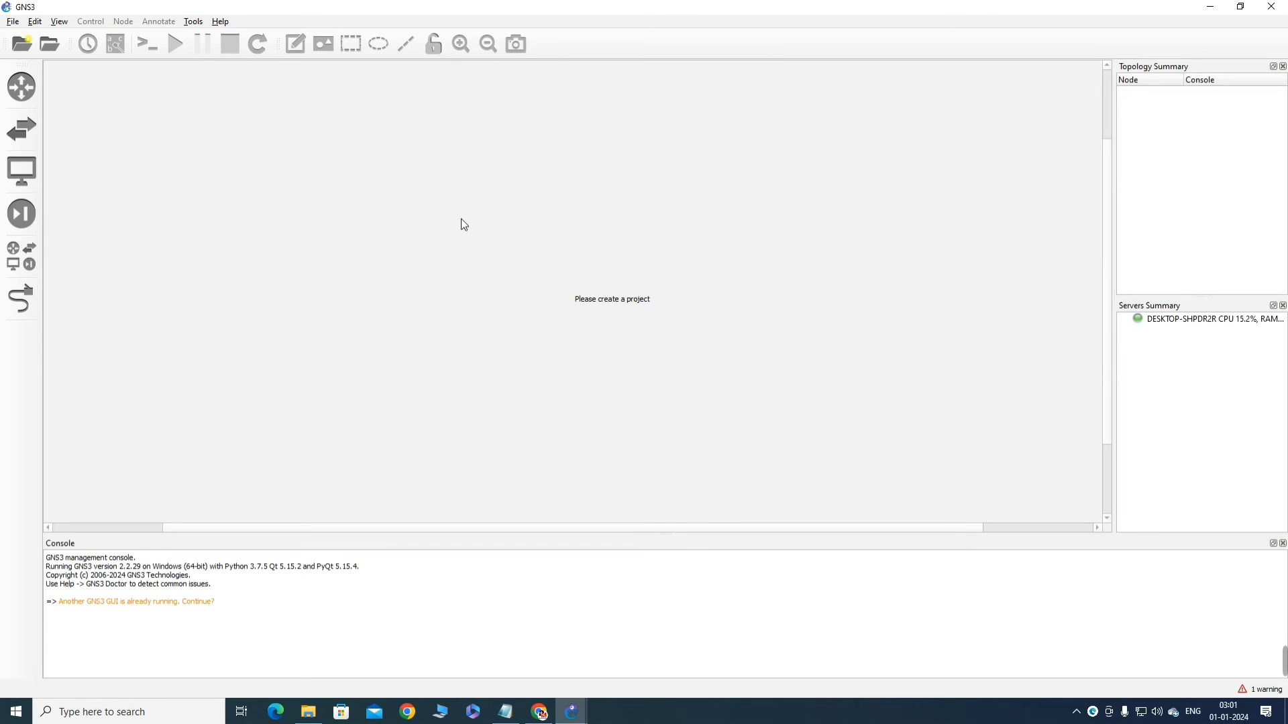
left_click(34, 21)
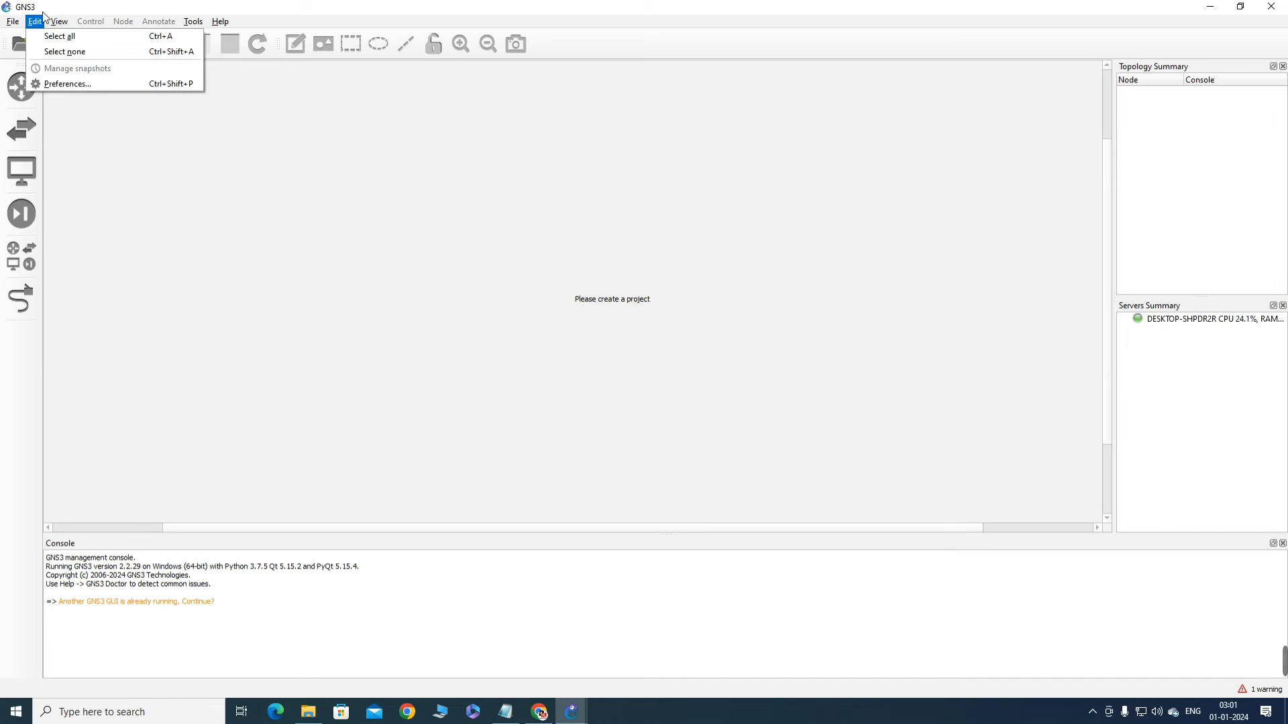
left_click(56, 85)
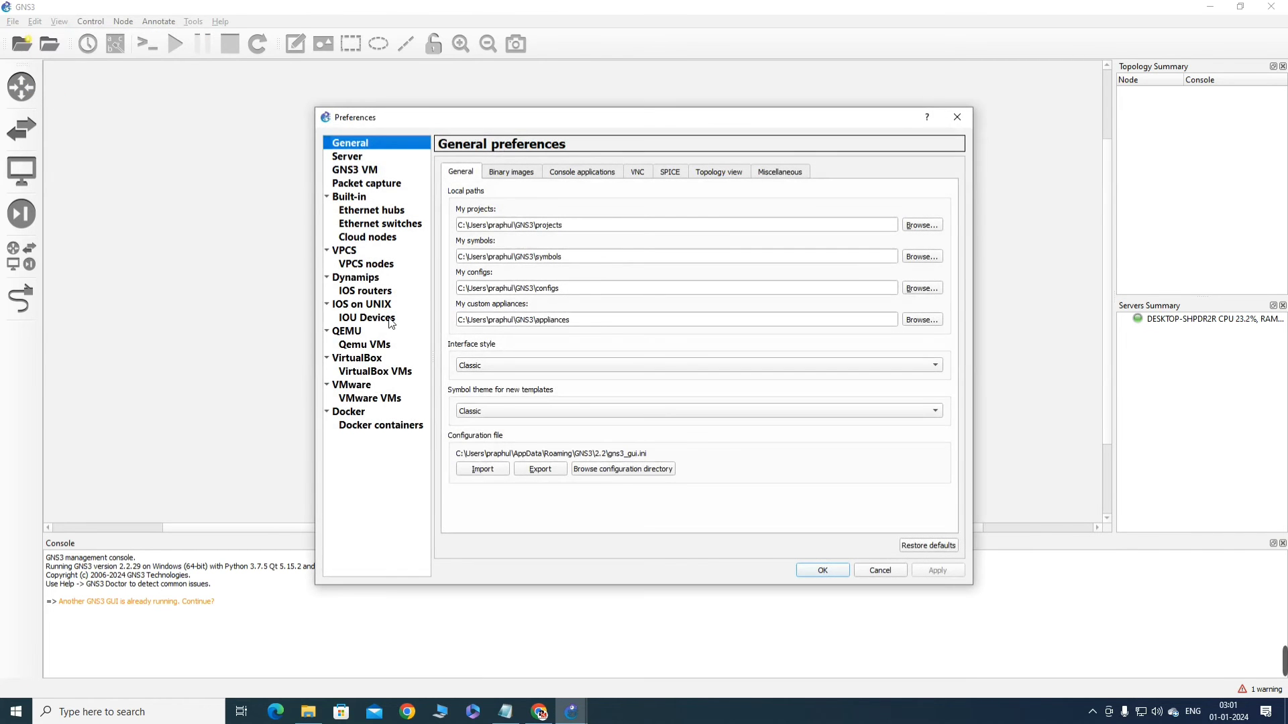
left_click(359, 293)
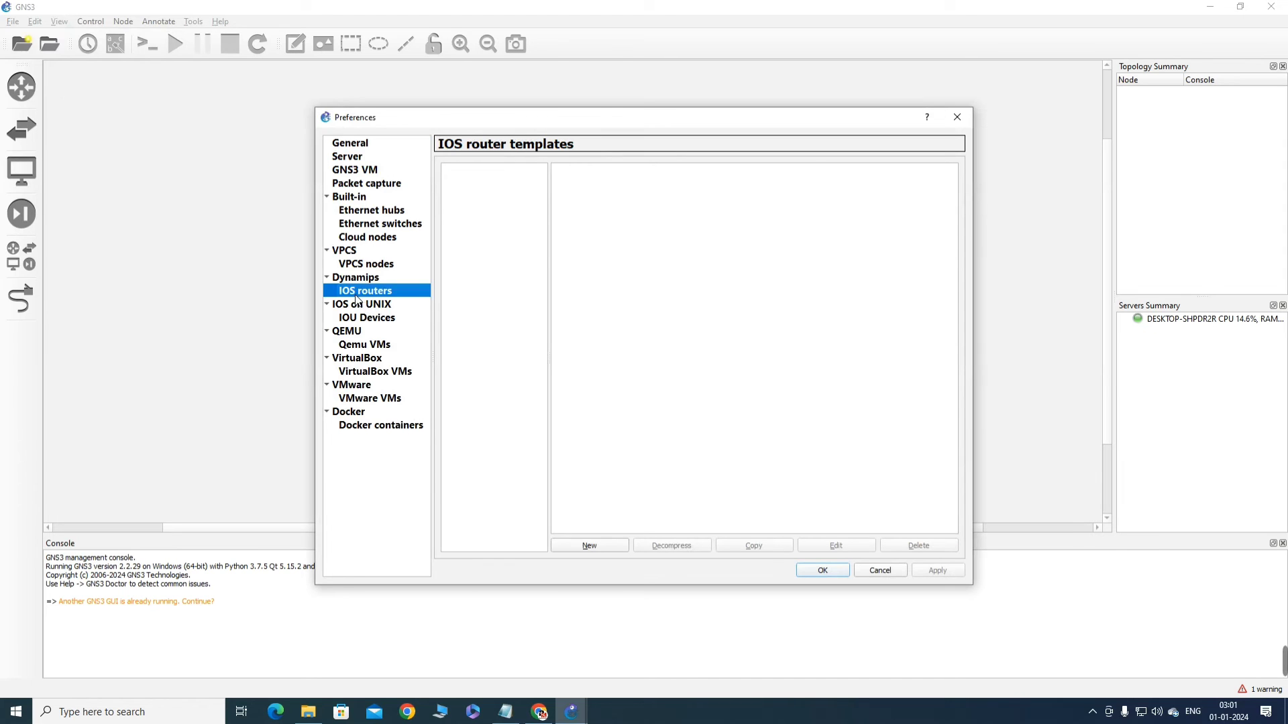
Start a new IOS router template from the c7200 image in Downloads, keeping 512 MB RAM
left_click(587, 546)
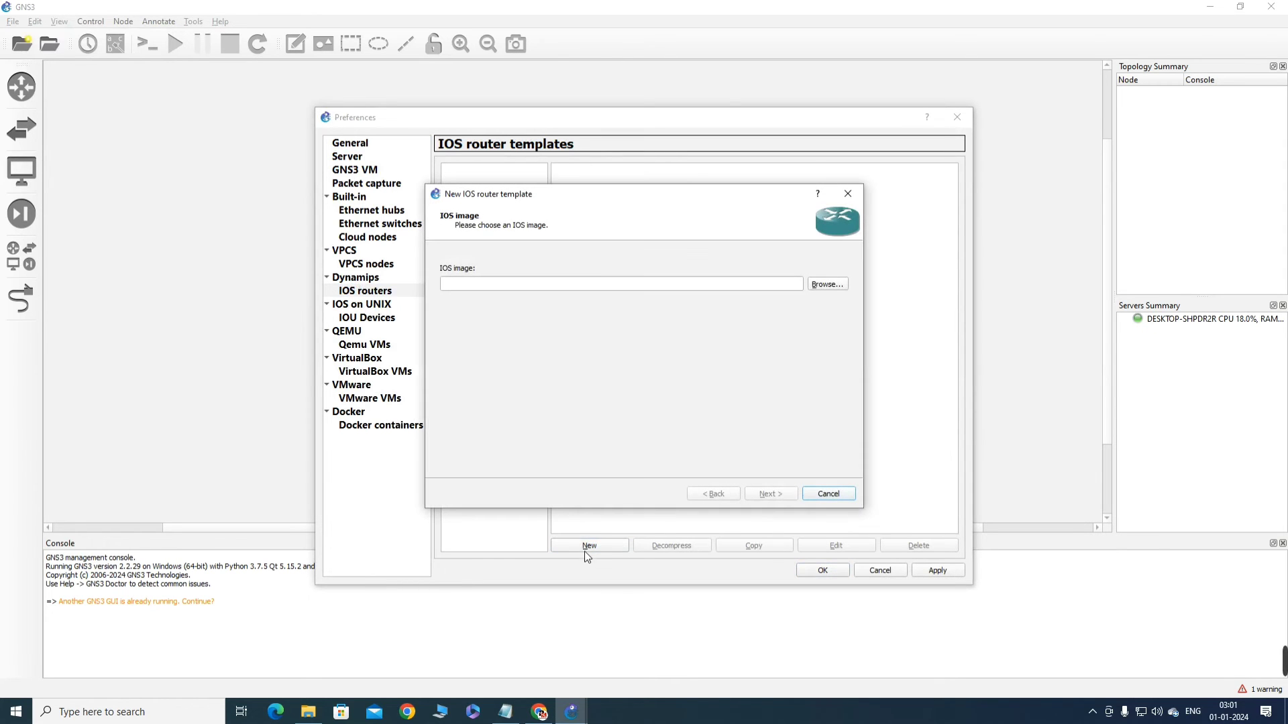
left_click(827, 284)
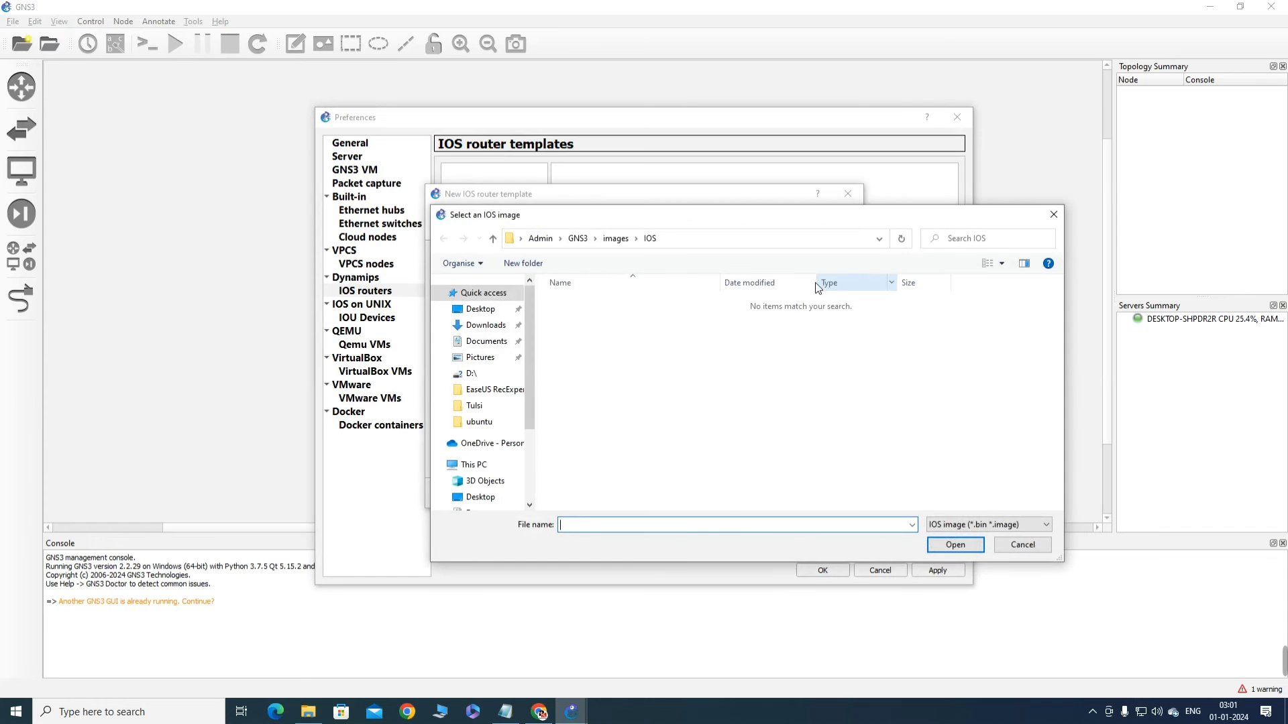
left_click(474, 326)
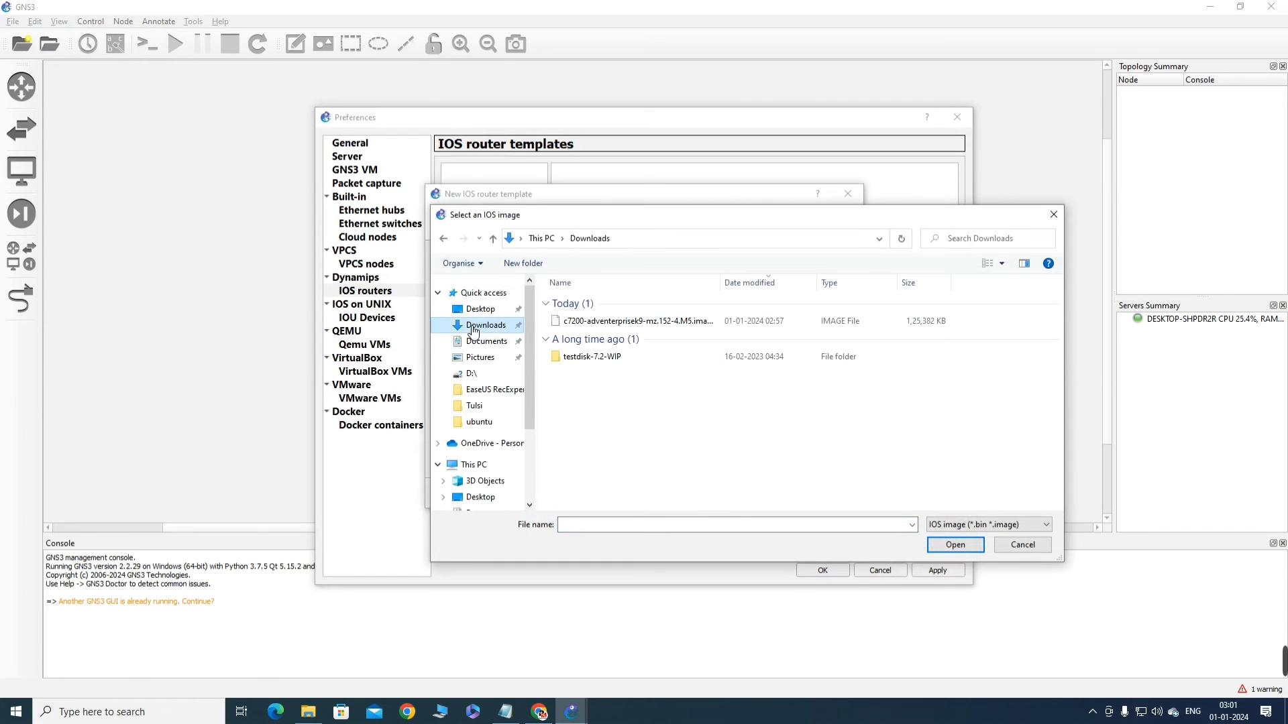
left_click(599, 322)
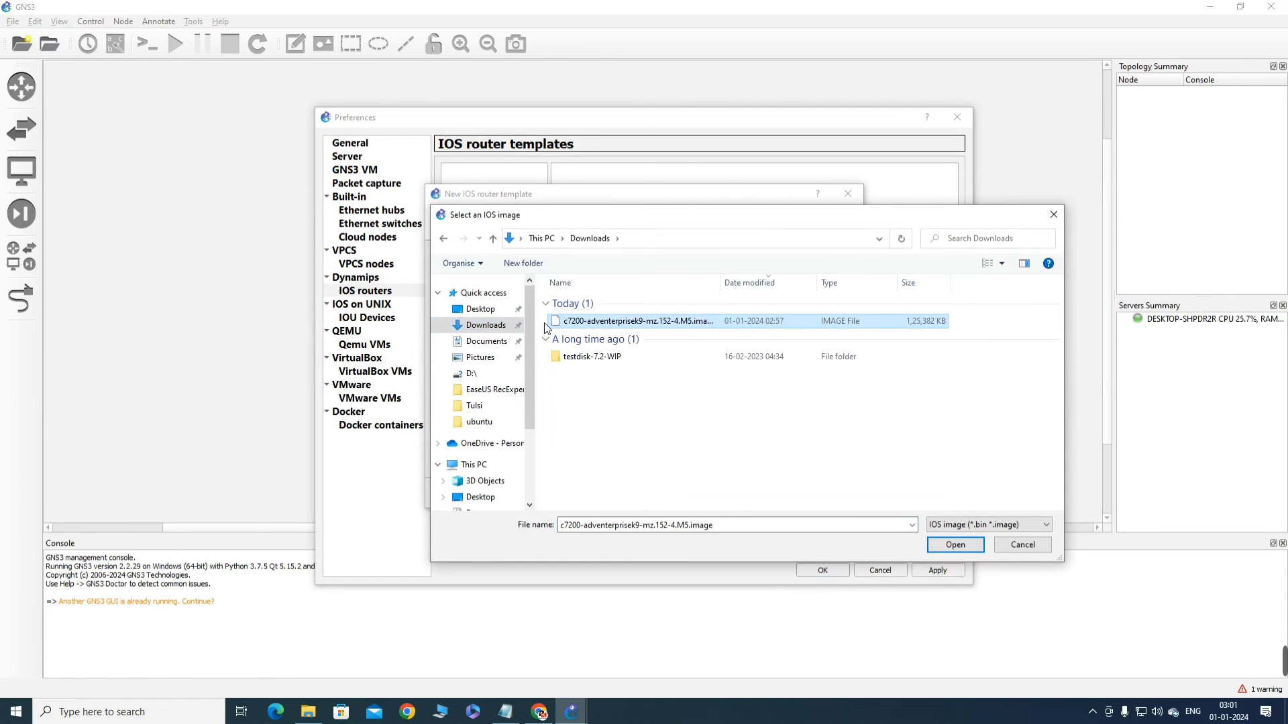
left_click(947, 544)
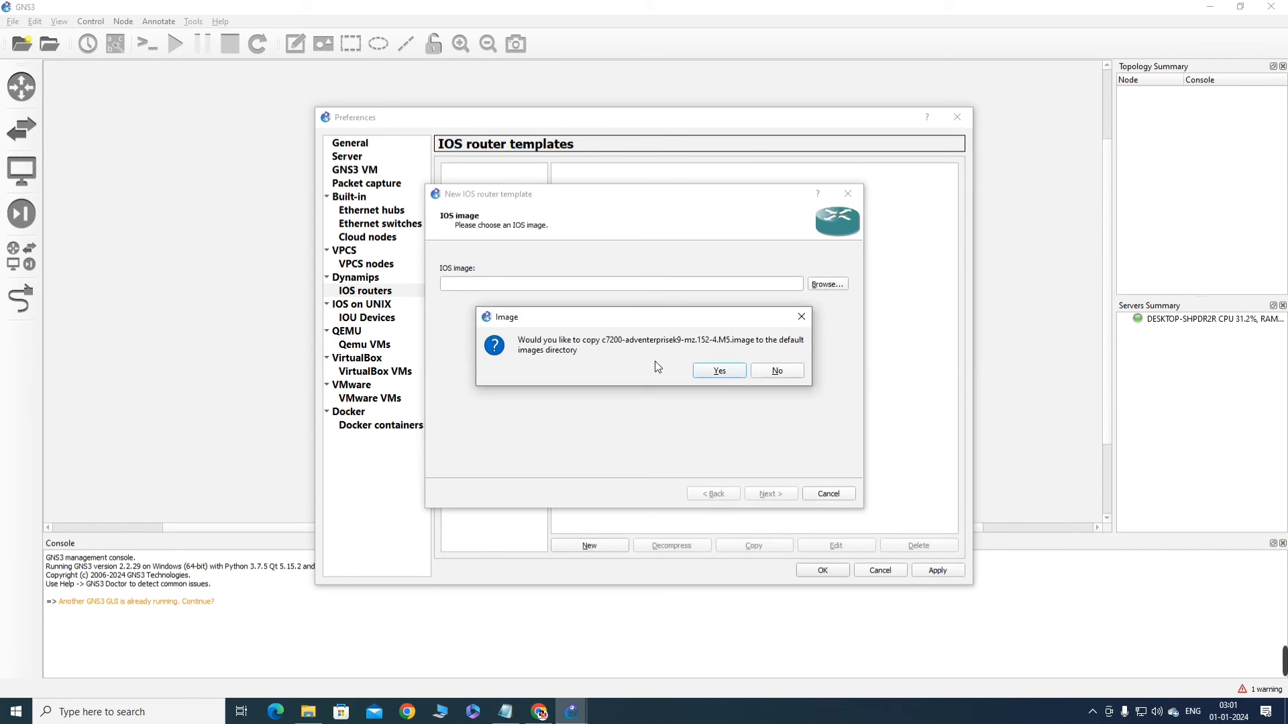
left_click(730, 373)
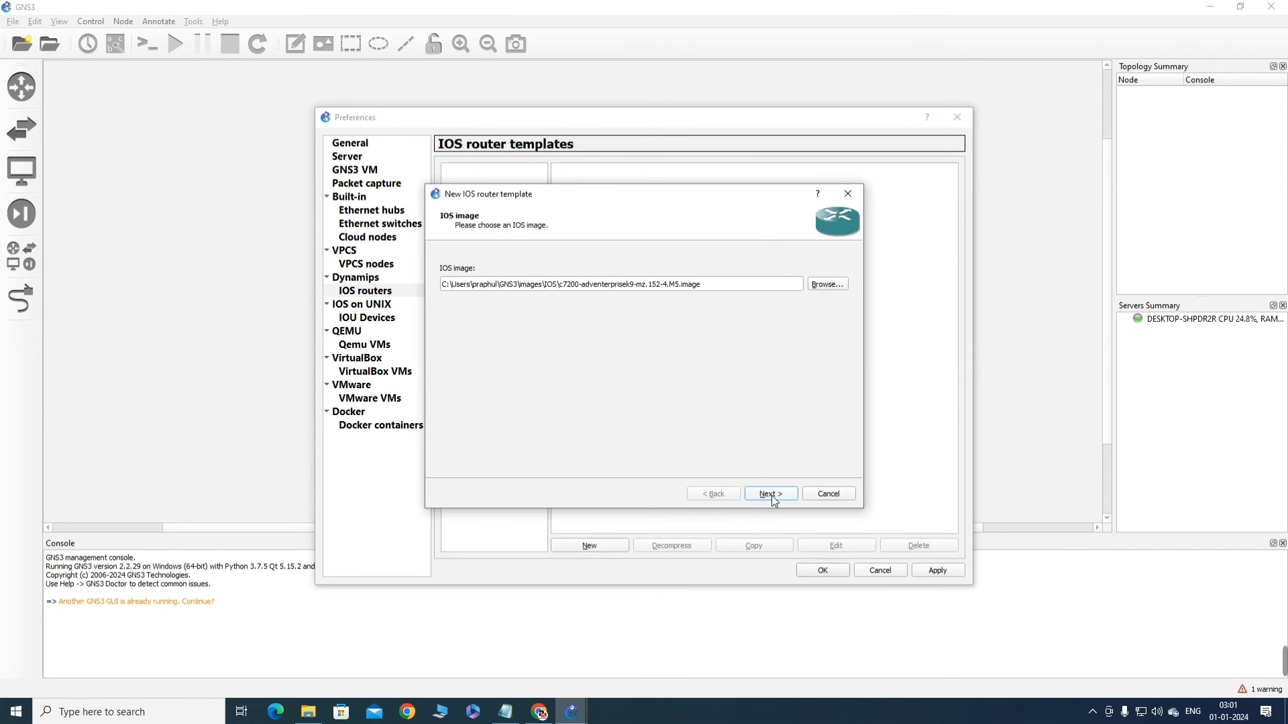
left_click(771, 495)
left_click(772, 495)
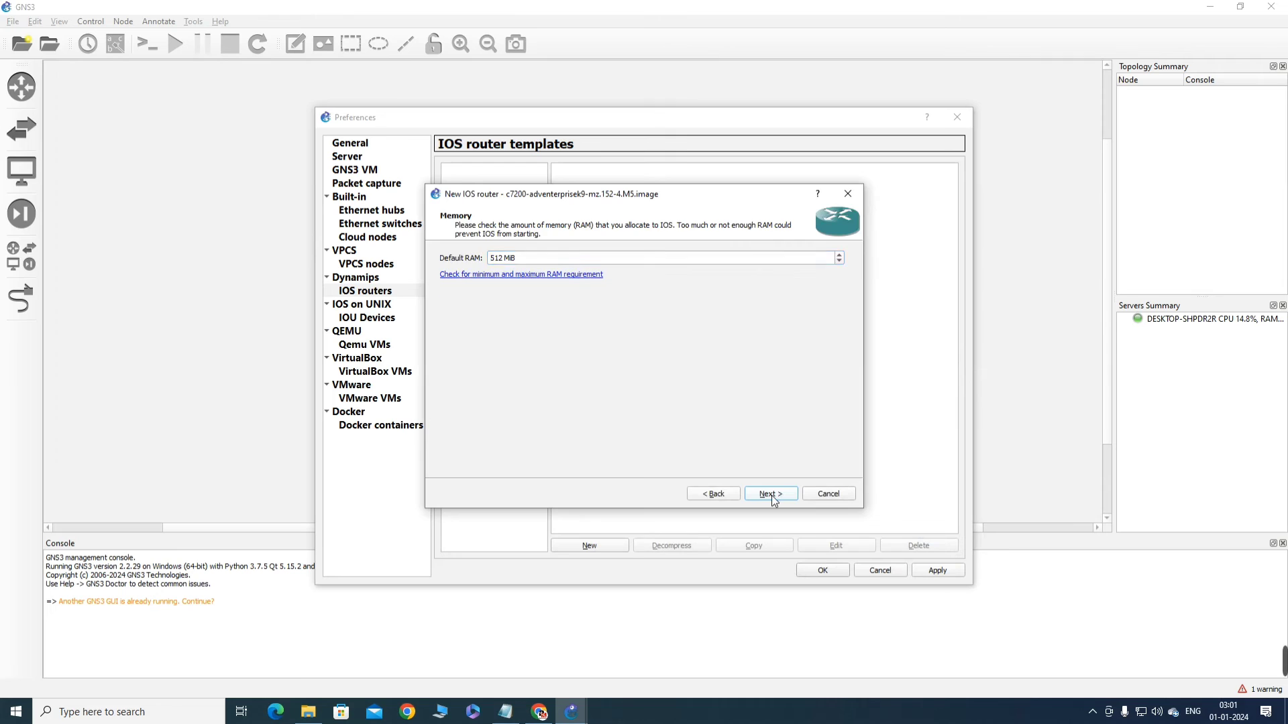
left_click(772, 496)
Fit PA-2FE-TX in slot 1 and PA-4T+ in slot 2, then finish and apply the template
left_click(501, 282)
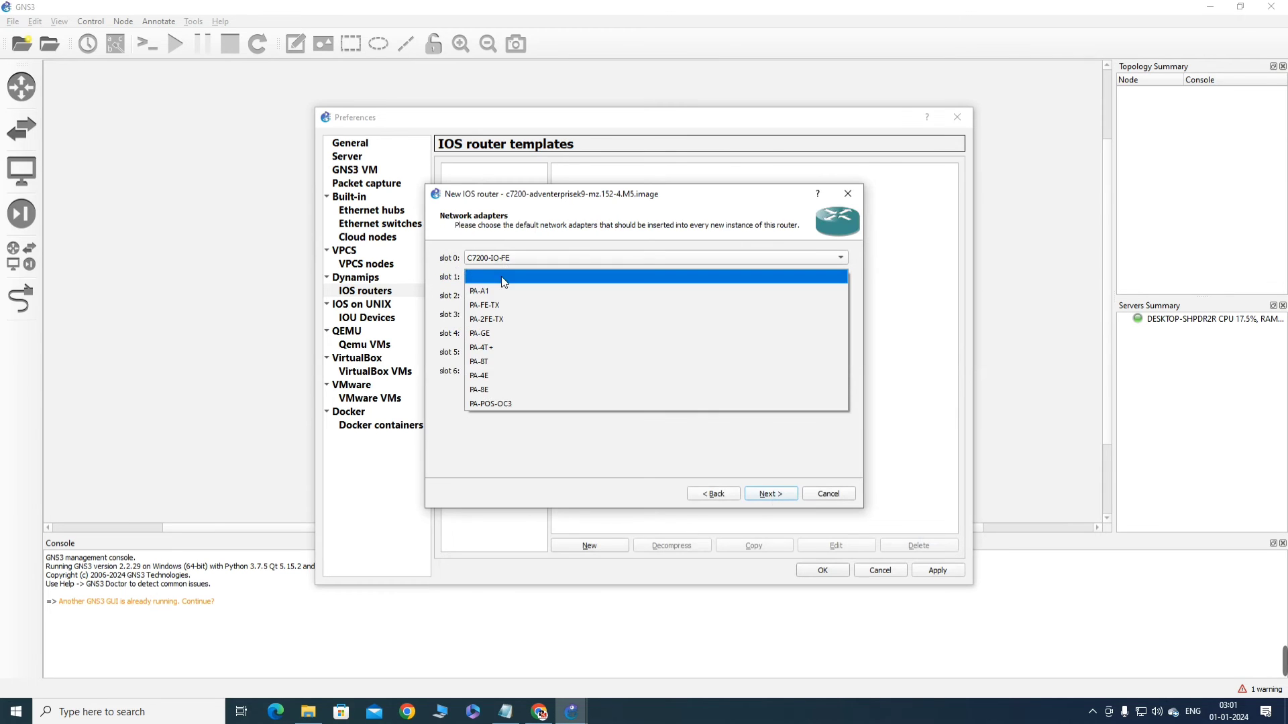
left_click(497, 320)
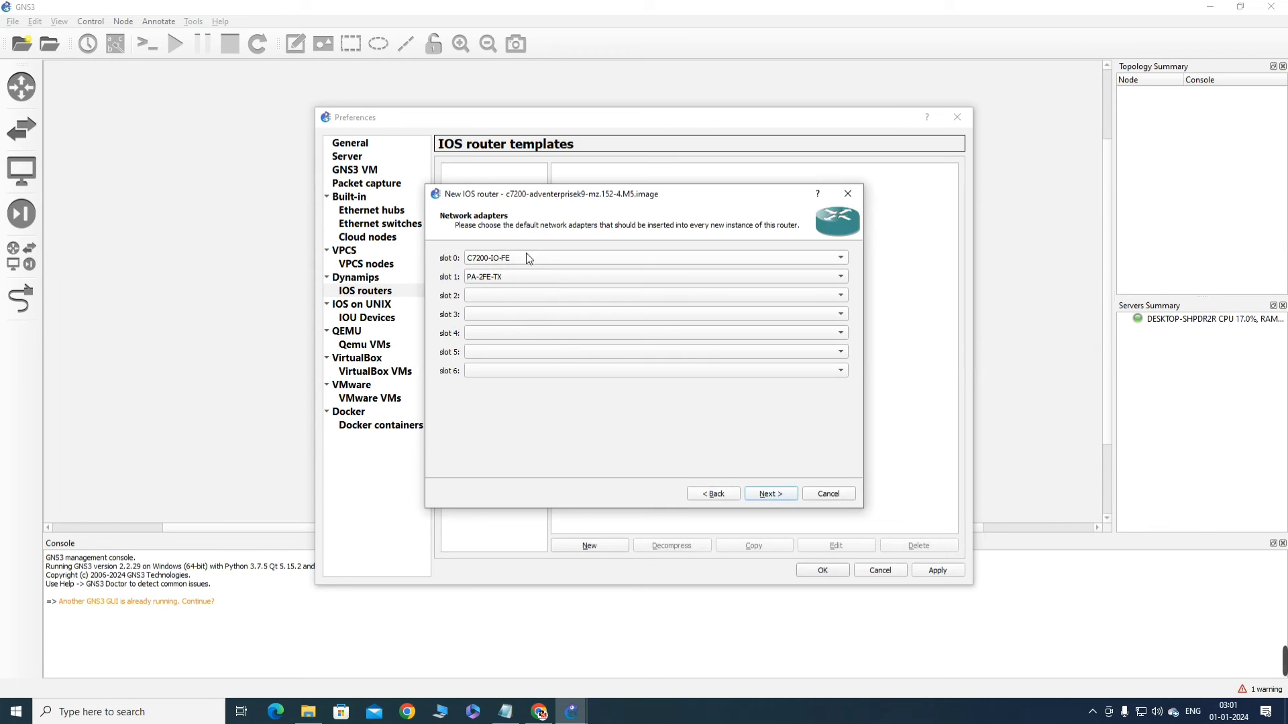
left_click(513, 296)
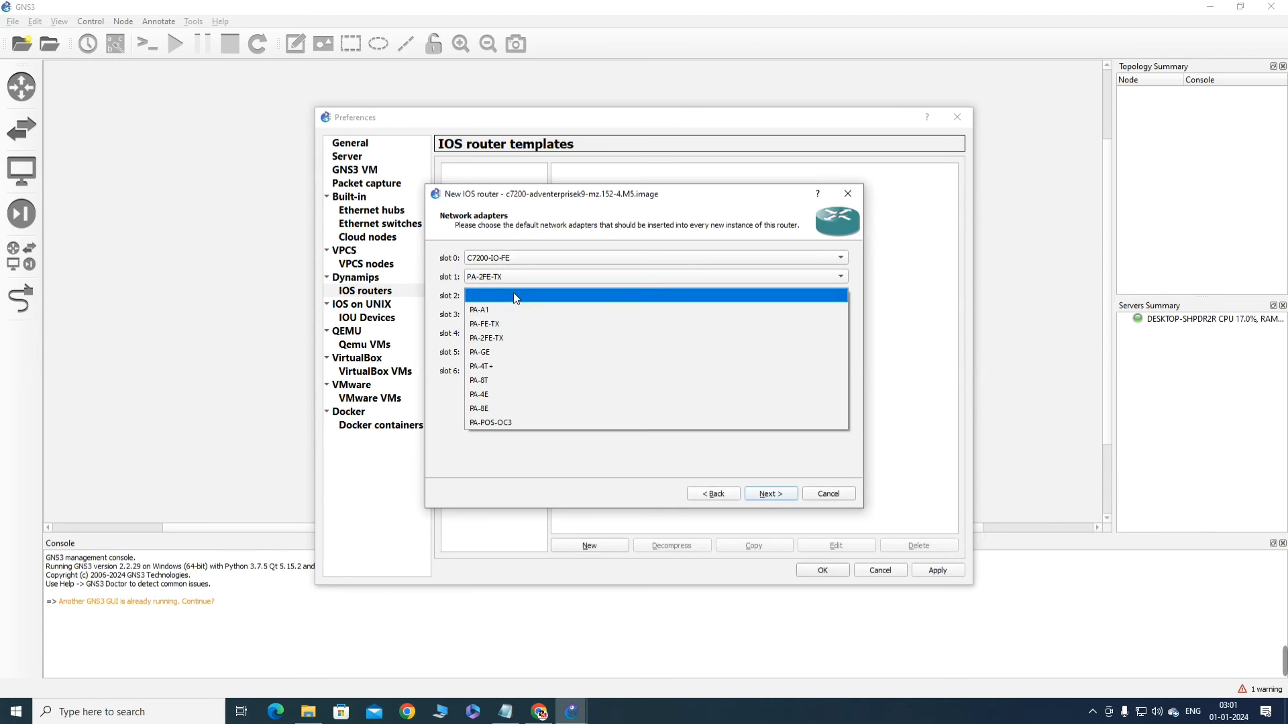
left_click(497, 365)
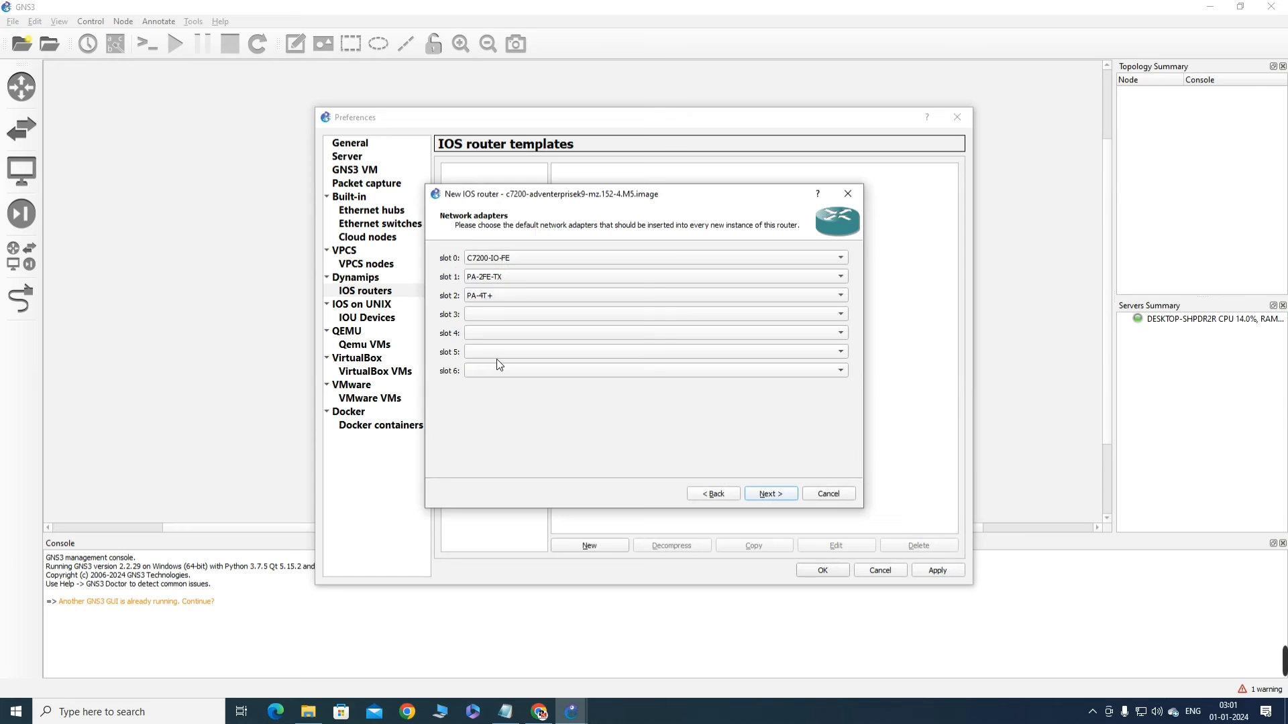
left_click(770, 495)
left_click(770, 495)
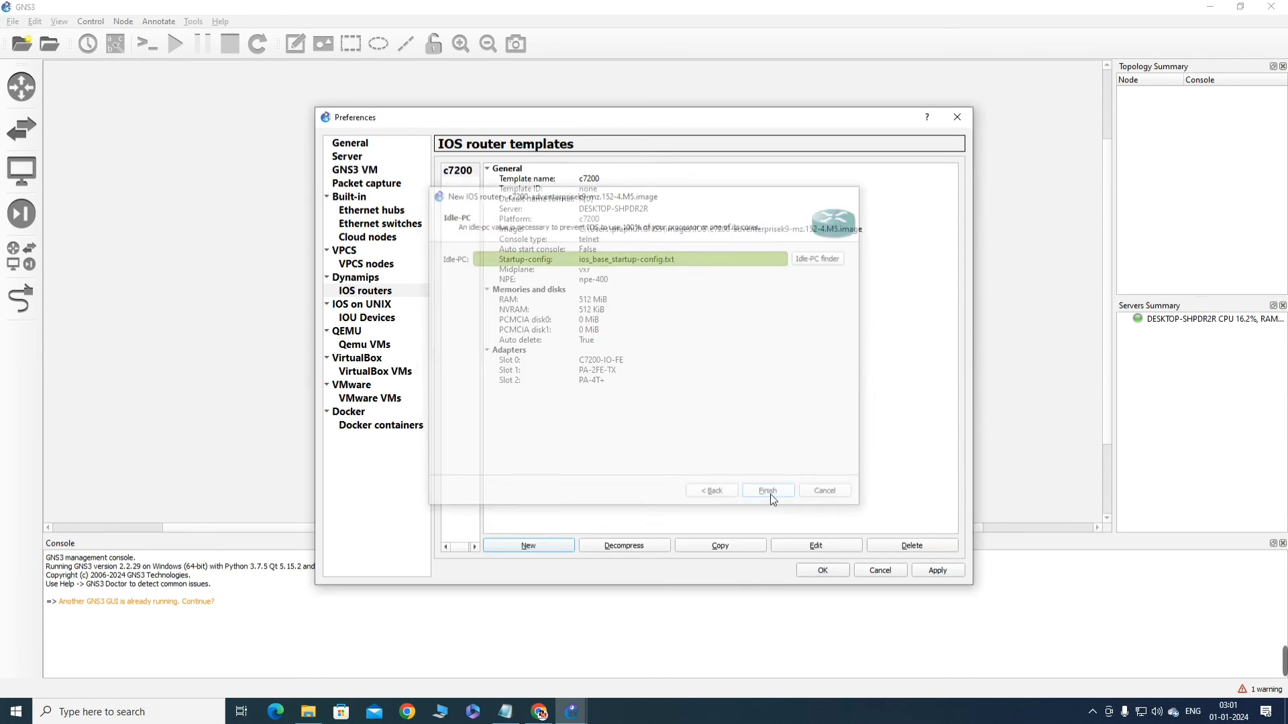
left_click(944, 566)
left_click(832, 570)
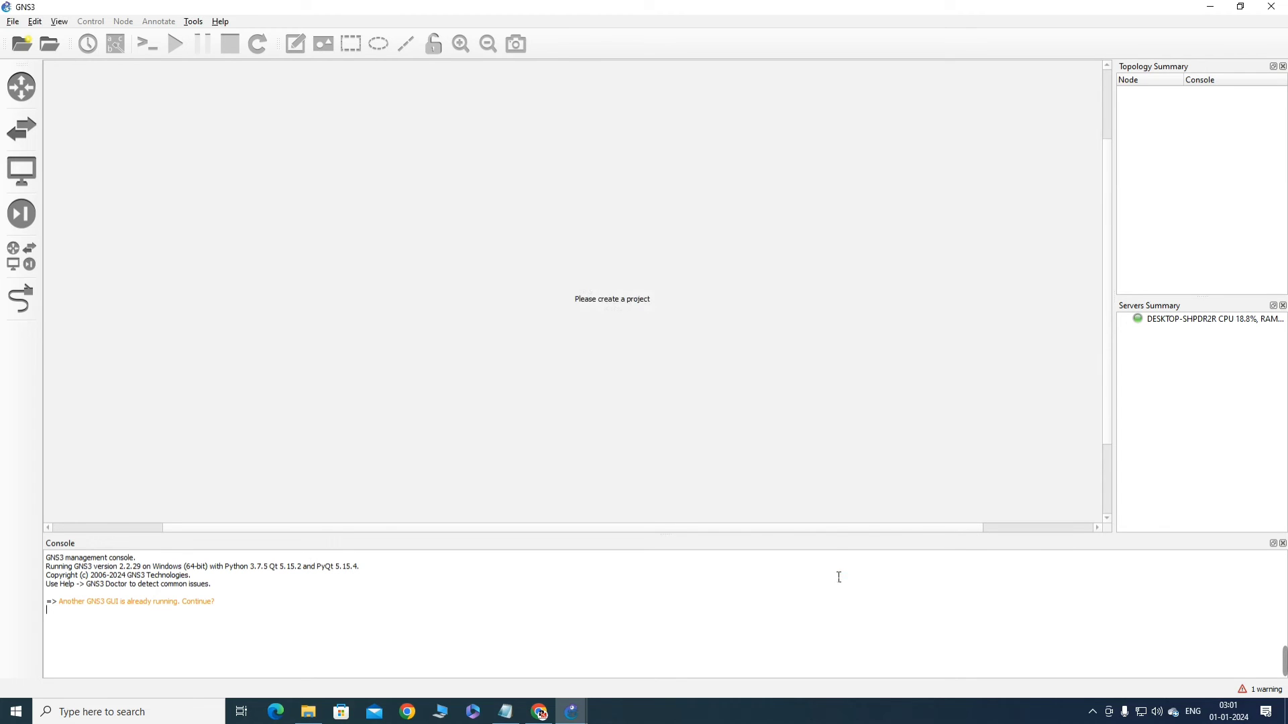
Start a new blank project from the File menu and name it 'test'
left_click(13, 23)
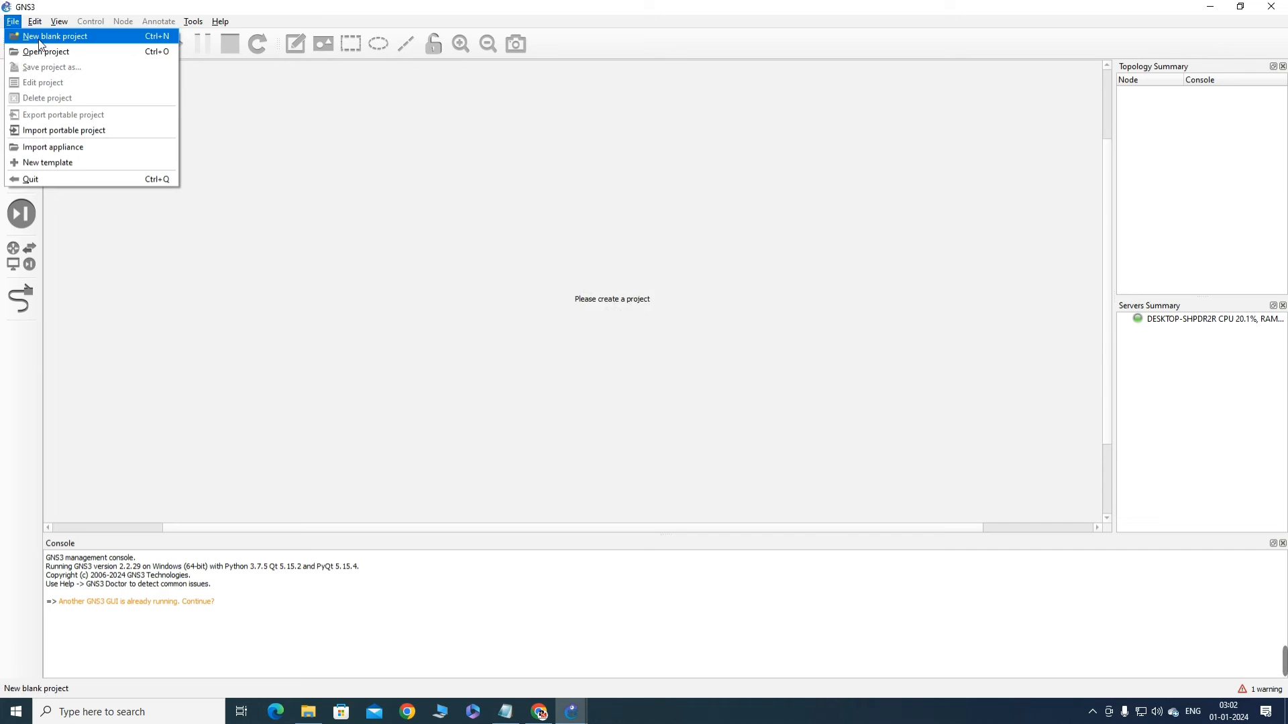
left_click(41, 38)
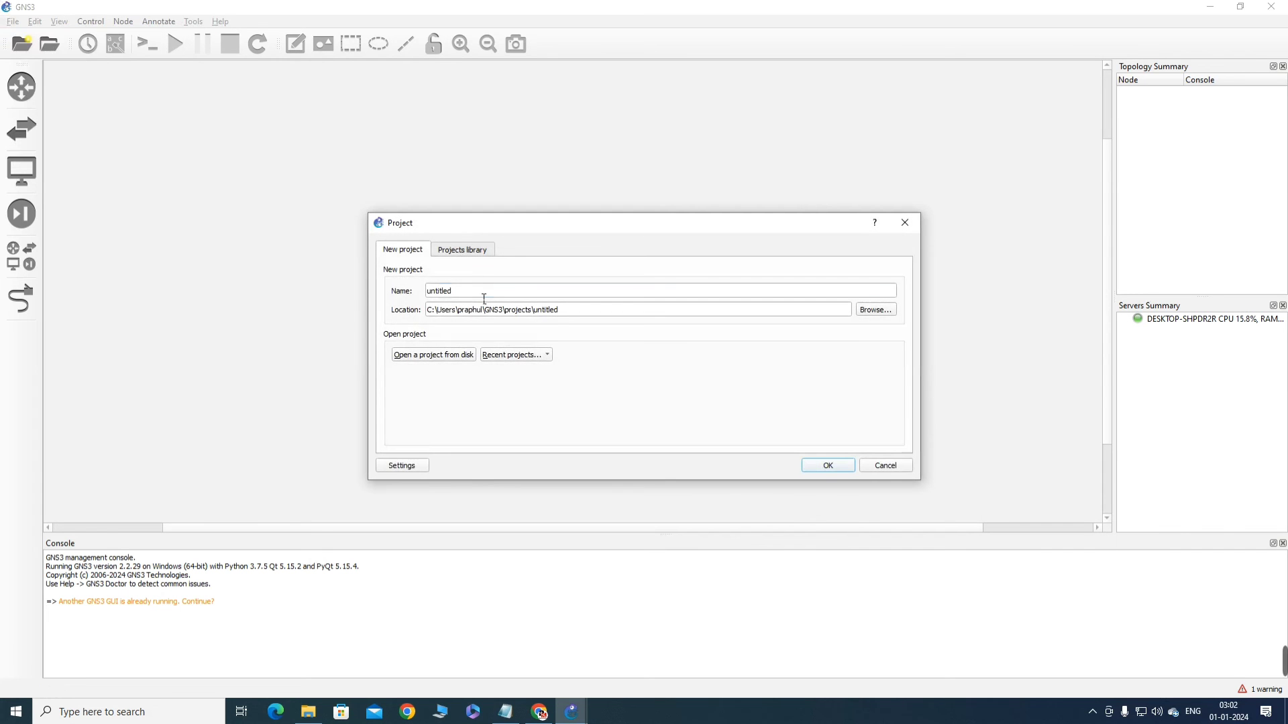
type("test")
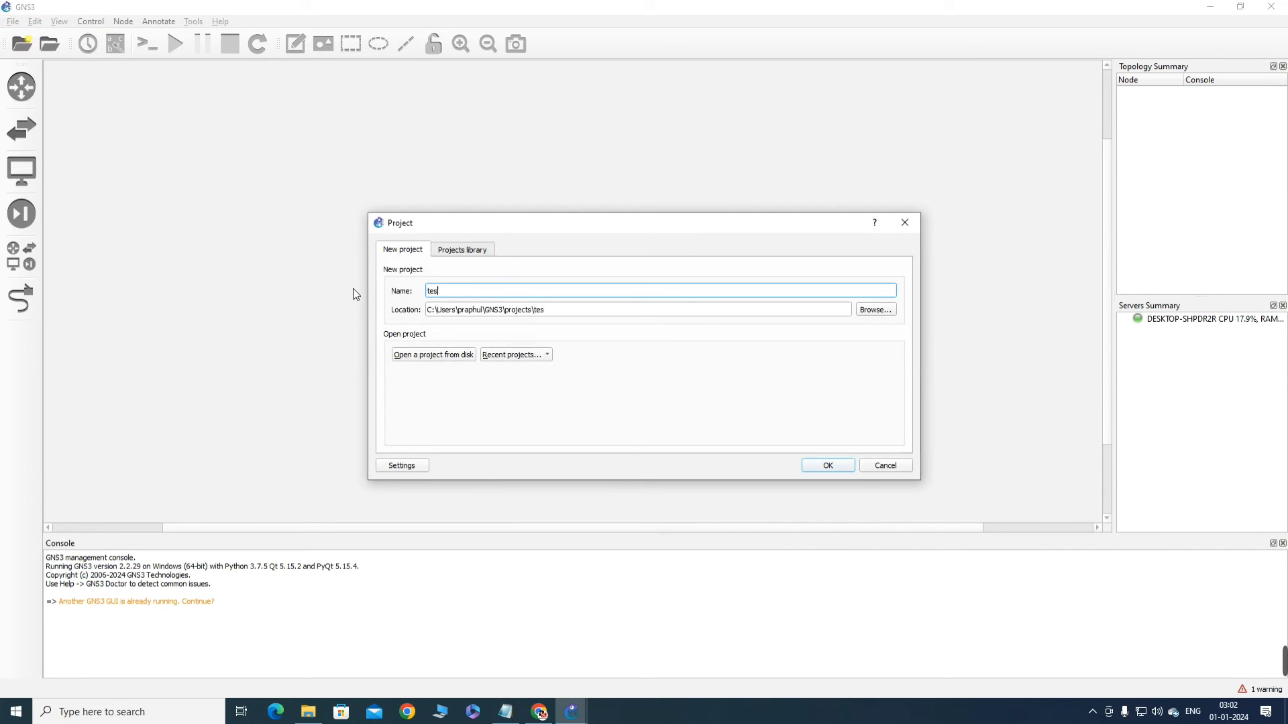
key("Return")
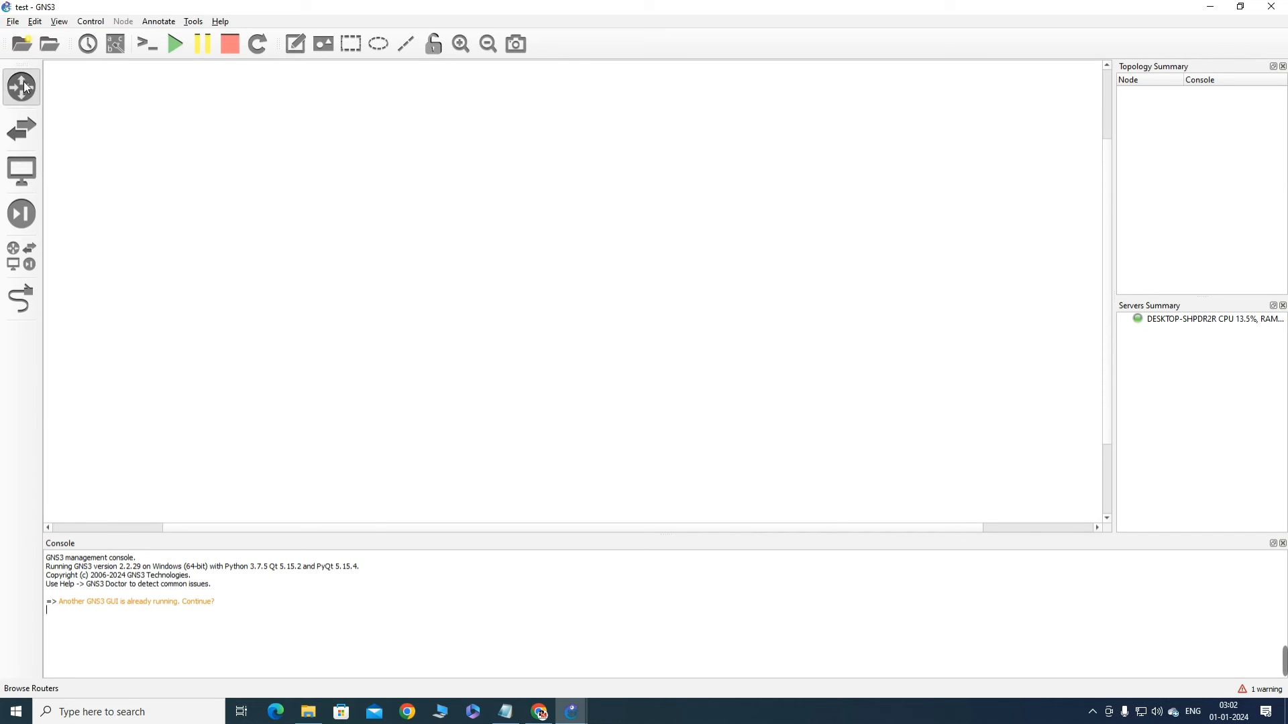
Place two c7200 routers, R1 and R2, on the canvas
left_click(21, 86)
left_click_drag(77, 102, 510, 175)
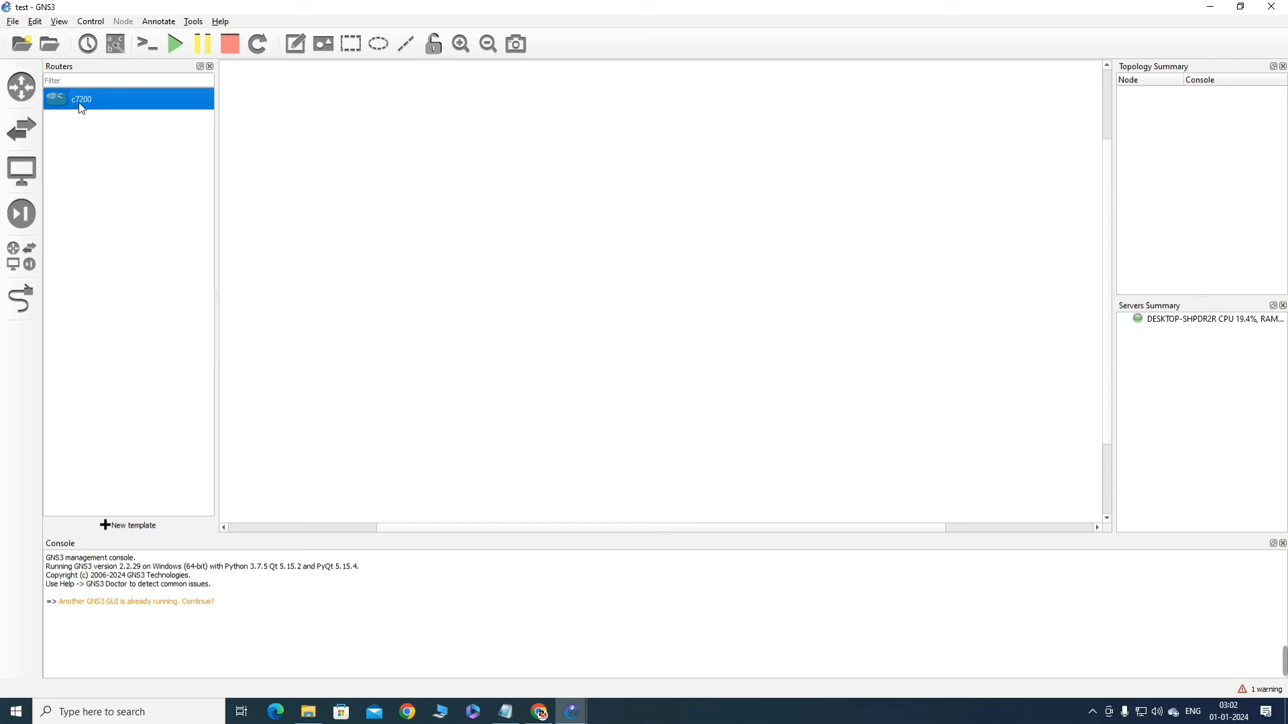
left_click_drag(79, 101, 776, 165)
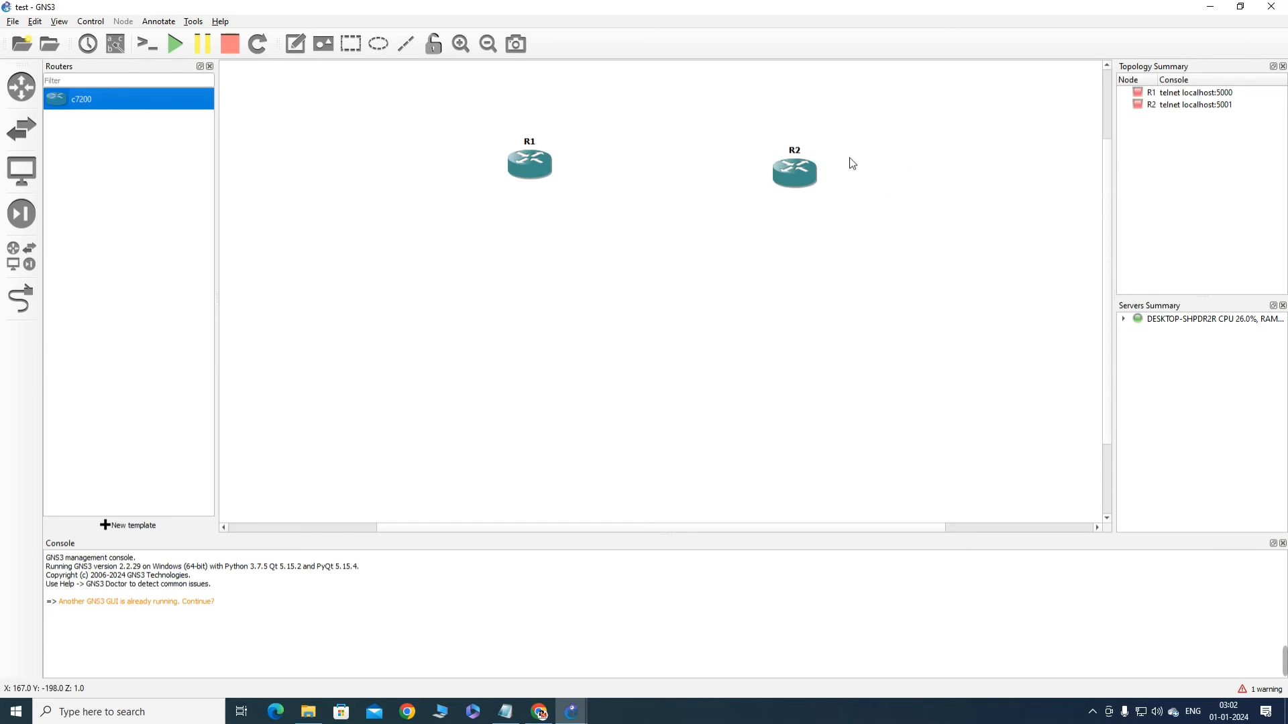
left_click(798, 185)
Link R1 FastEthernet0/0 to R2 FastEthernet0/0
left_click(568, 279)
left_click(22, 299)
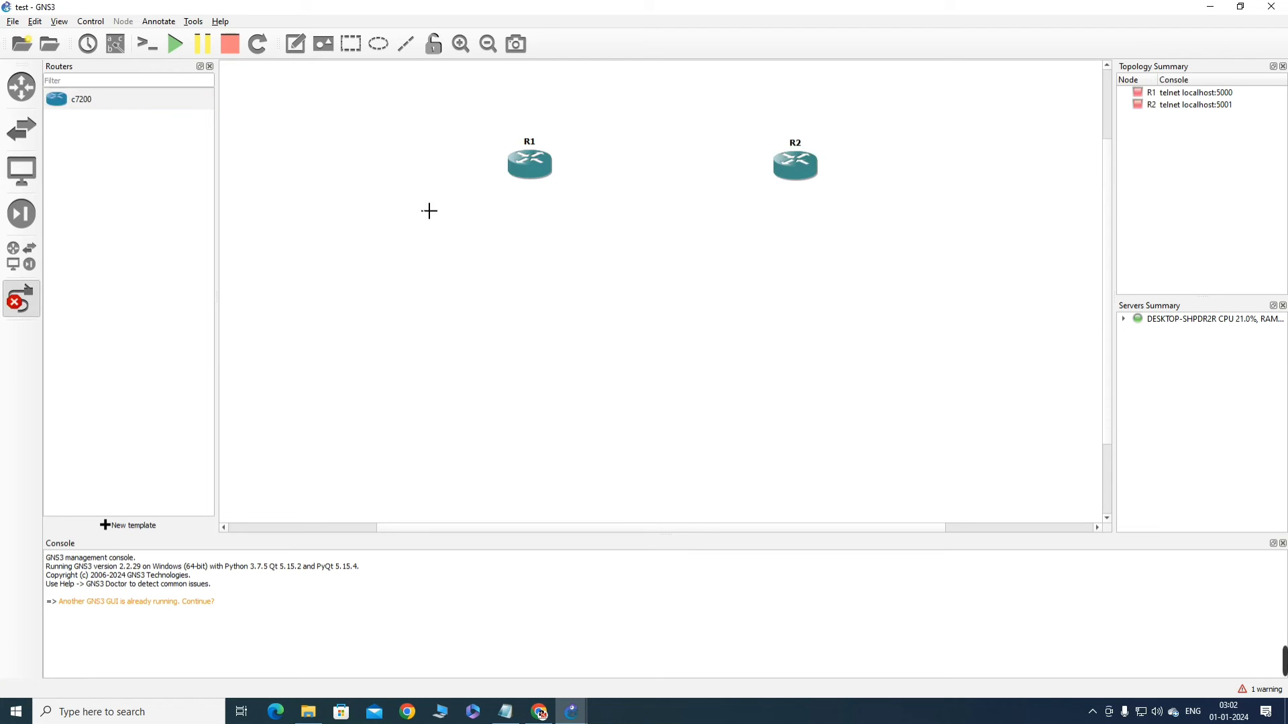
left_click(544, 169)
left_click(558, 172)
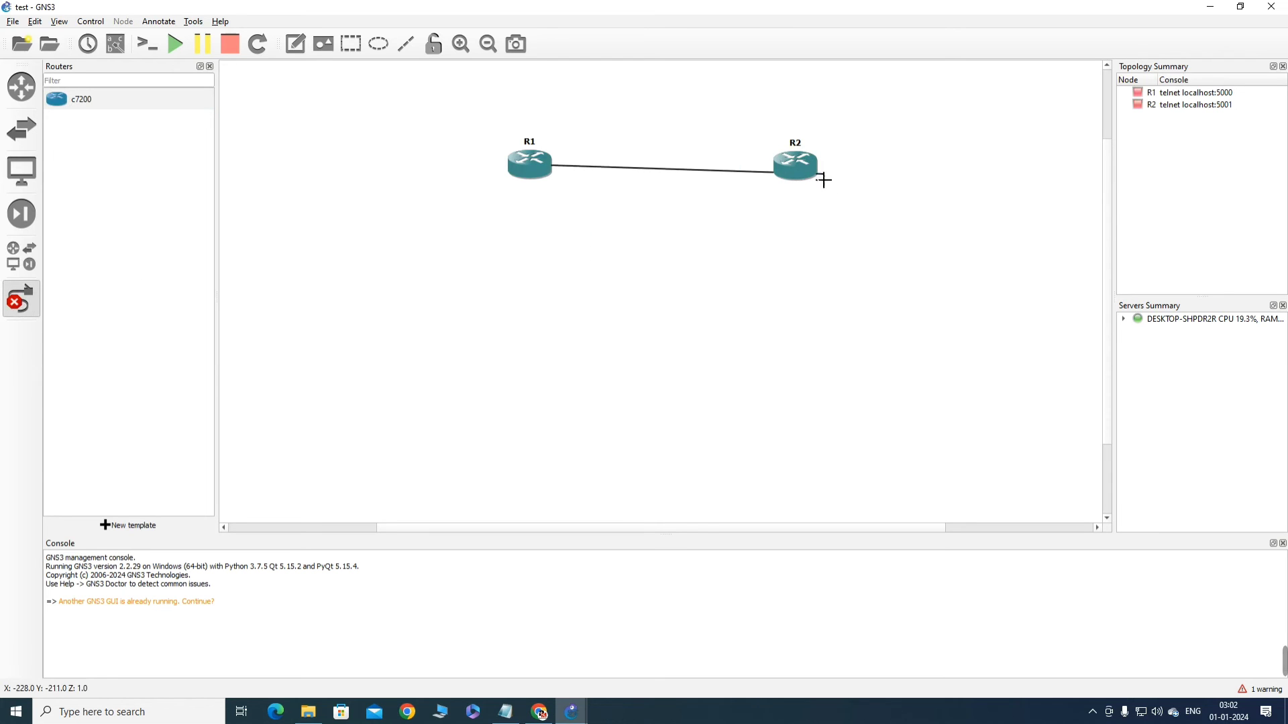
left_click(793, 171)
left_click(794, 171)
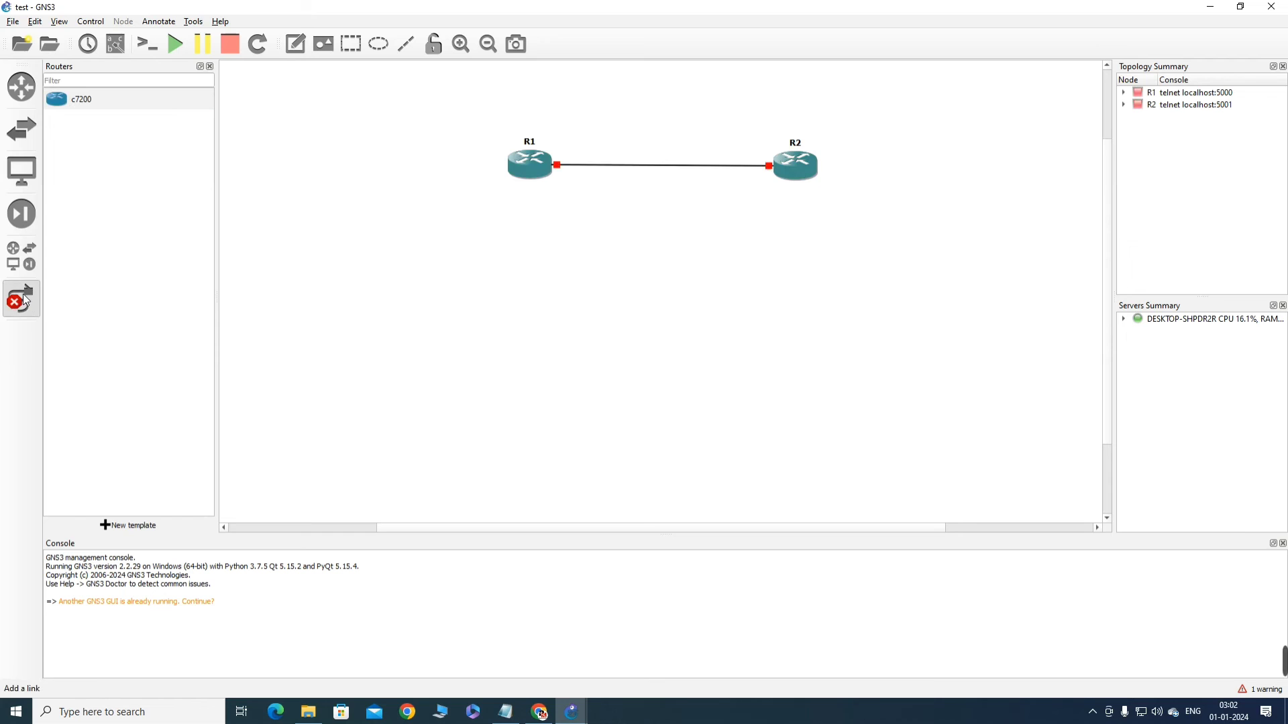
left_click(22, 299)
Place two VPCS PCs, PC1 and PC2, below the routers
left_click(22, 257)
left_click_drag(74, 254, 563, 330)
left_click_drag(160, 257, 859, 332)
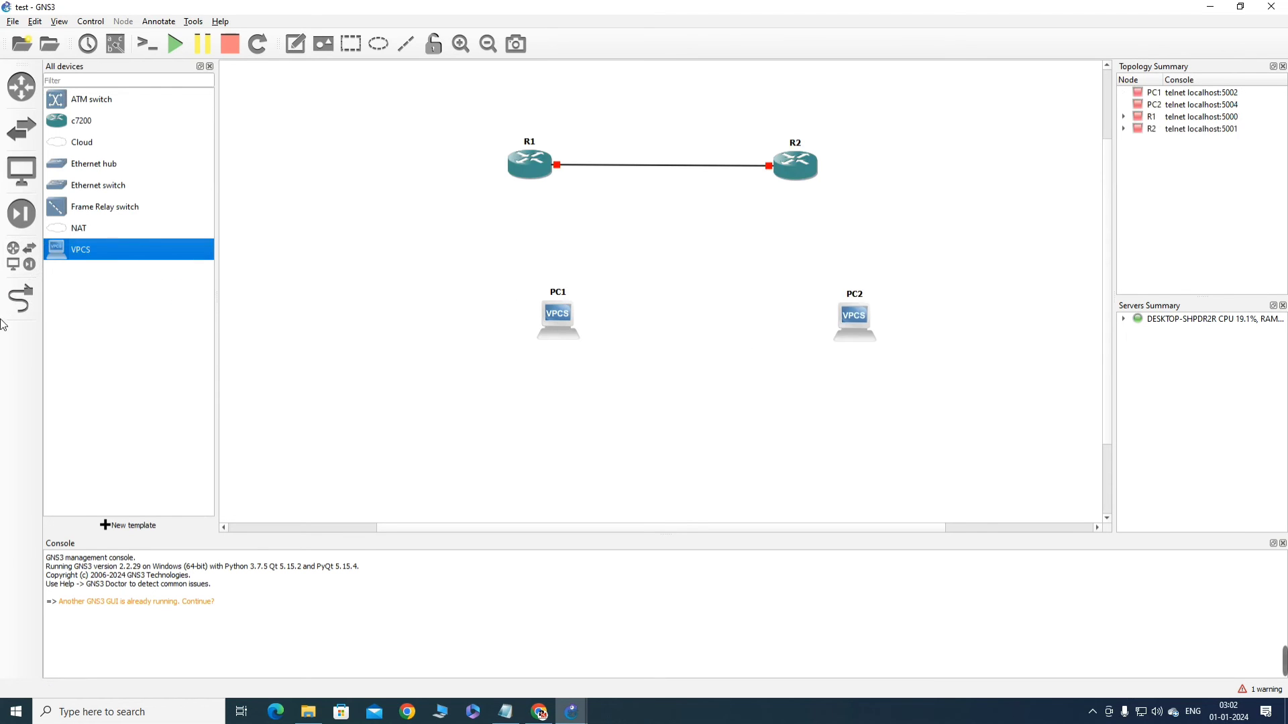
Link R1 FastEthernet1/0 to PC1 and R2 FastEthernet1/0 to PC2
left_click(21, 299)
left_click(554, 177)
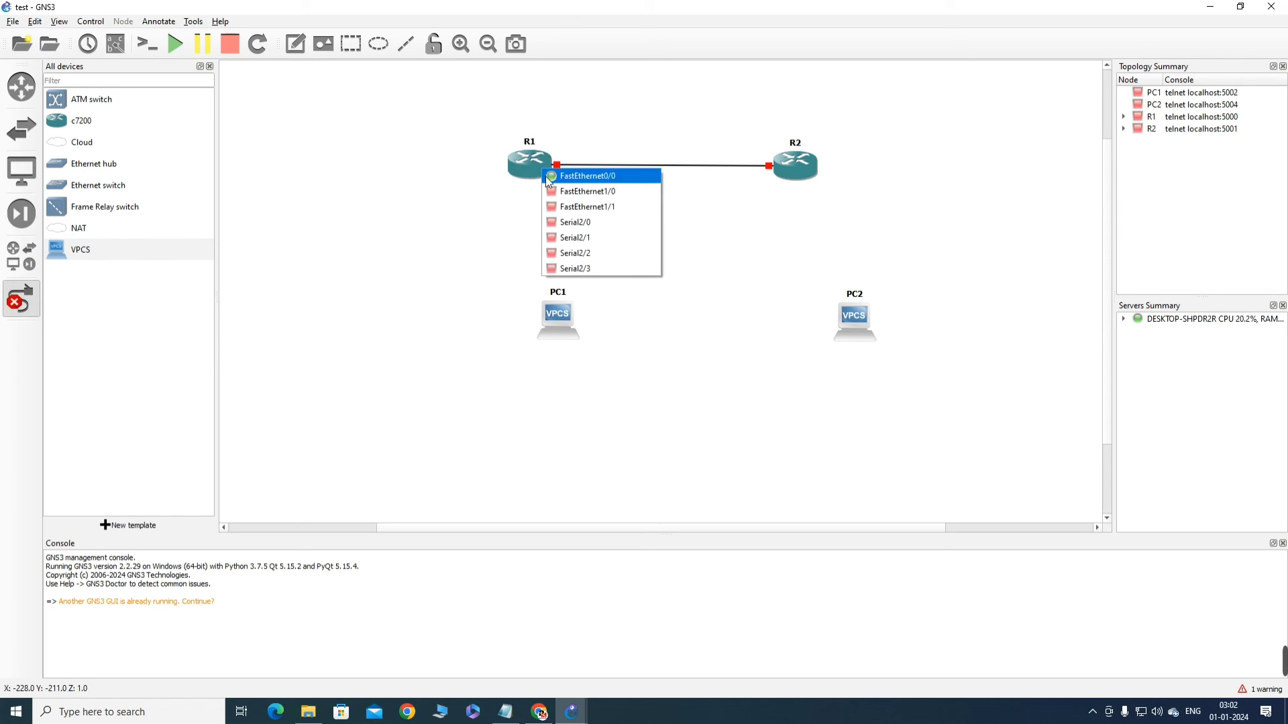
left_click(585, 192)
left_click(556, 328)
left_click(575, 337)
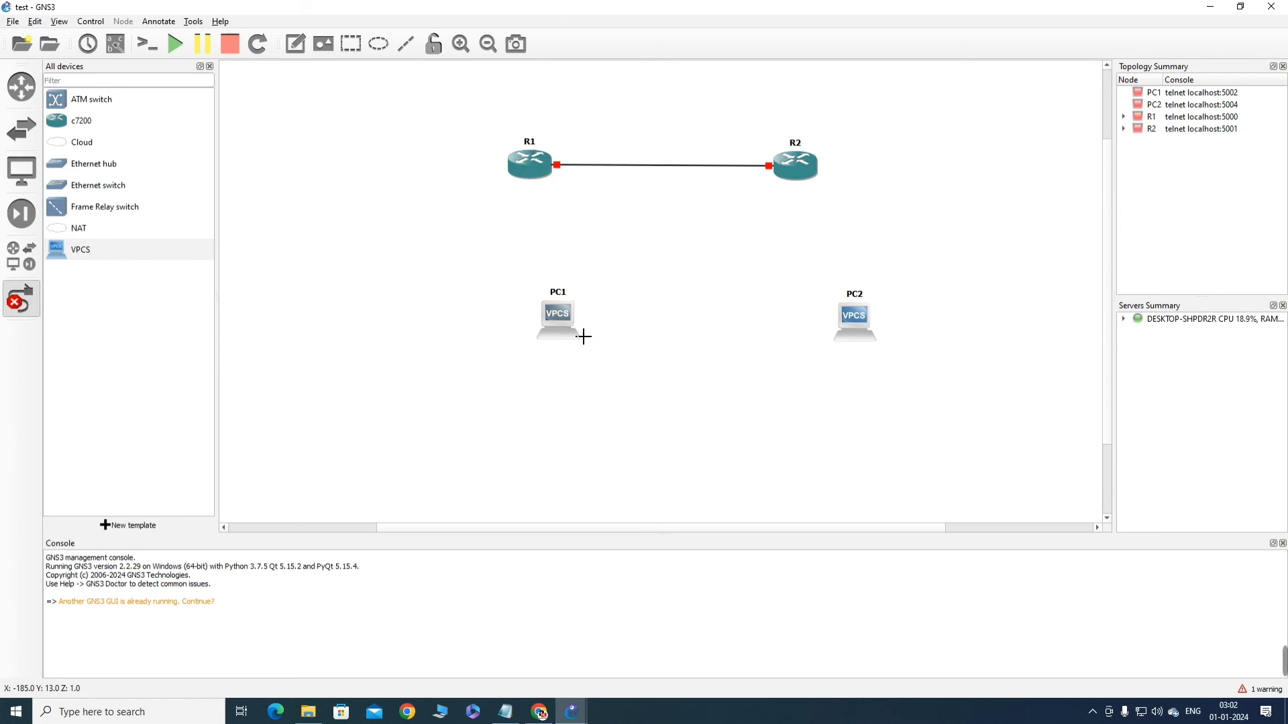
left_click(801, 167)
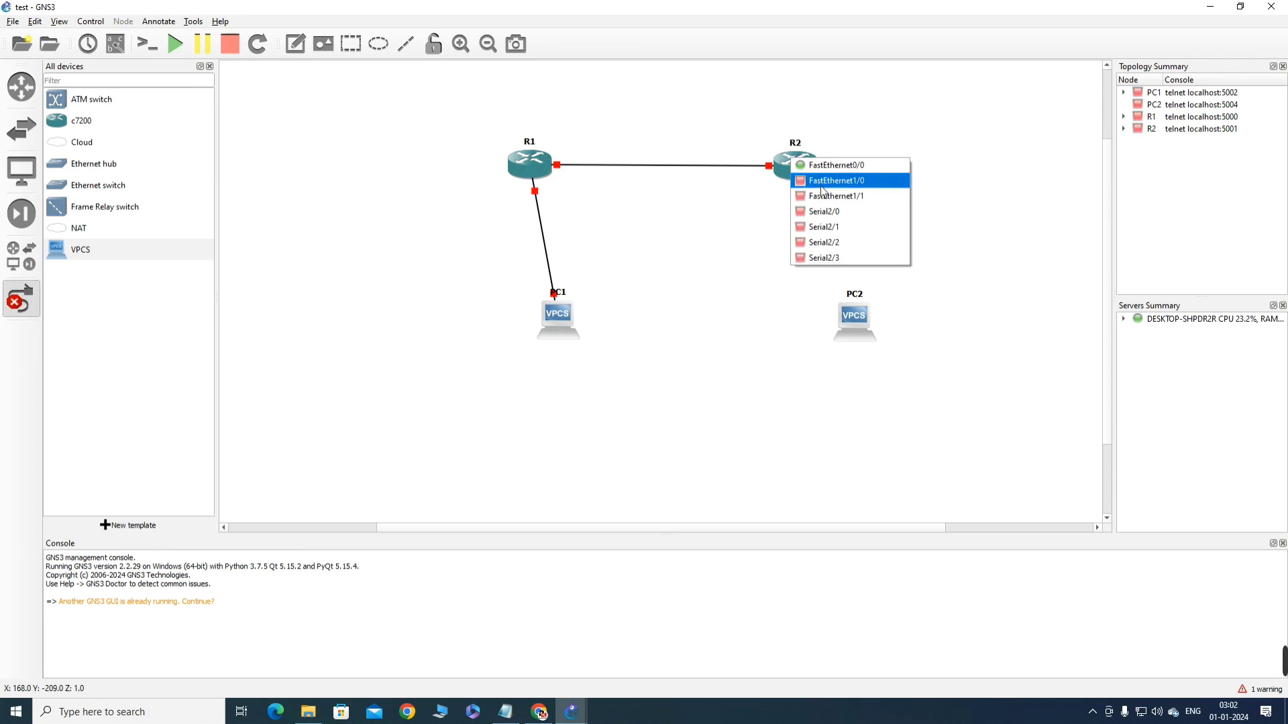
left_click(824, 179)
left_click(856, 330)
left_click(860, 330)
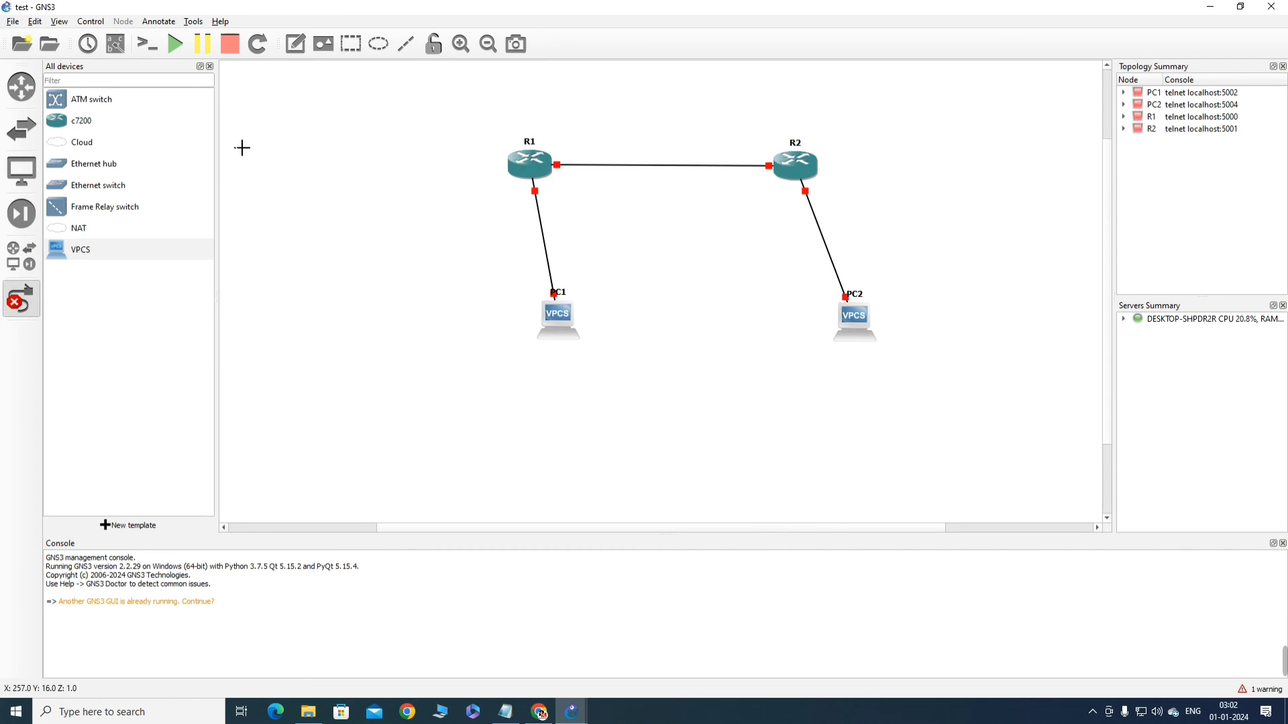
left_click(6, 299)
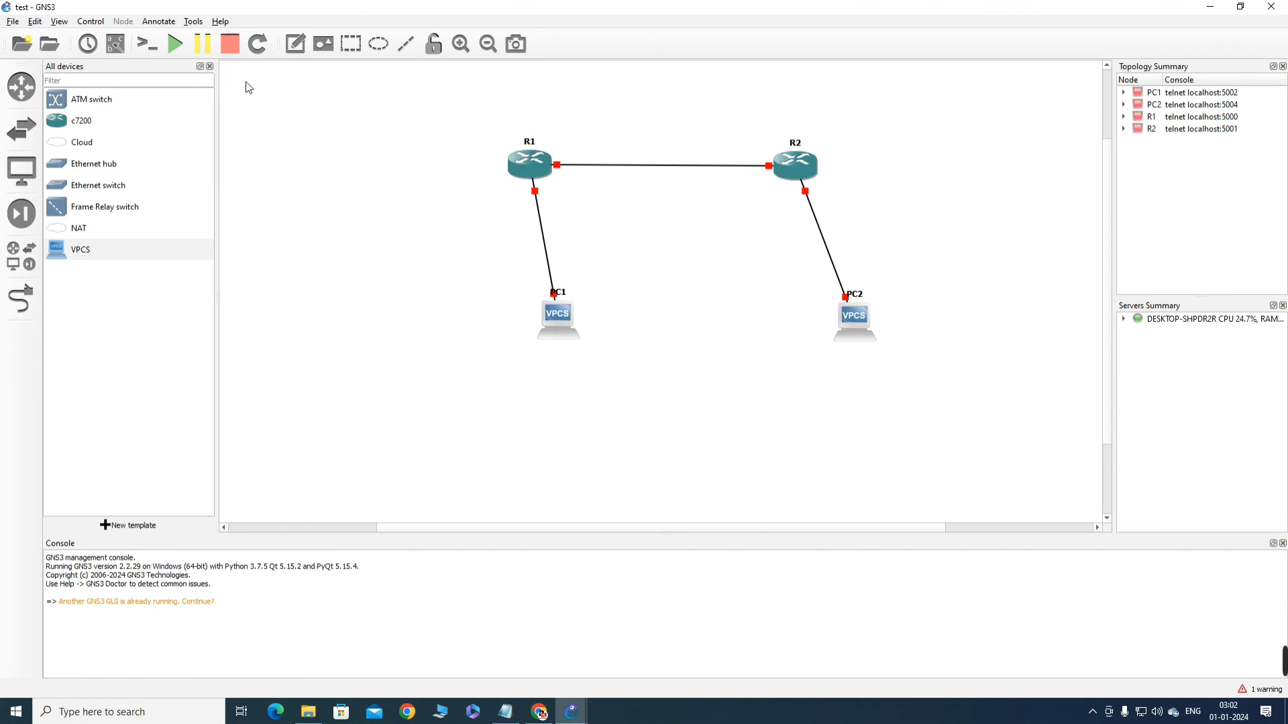
left_click(210, 67)
Move PC1 and PC2 under R1 and R2, show interface labels, and start all four devices
left_click_drag(466, 330, 439, 318)
left_click_drag(762, 321, 720, 305)
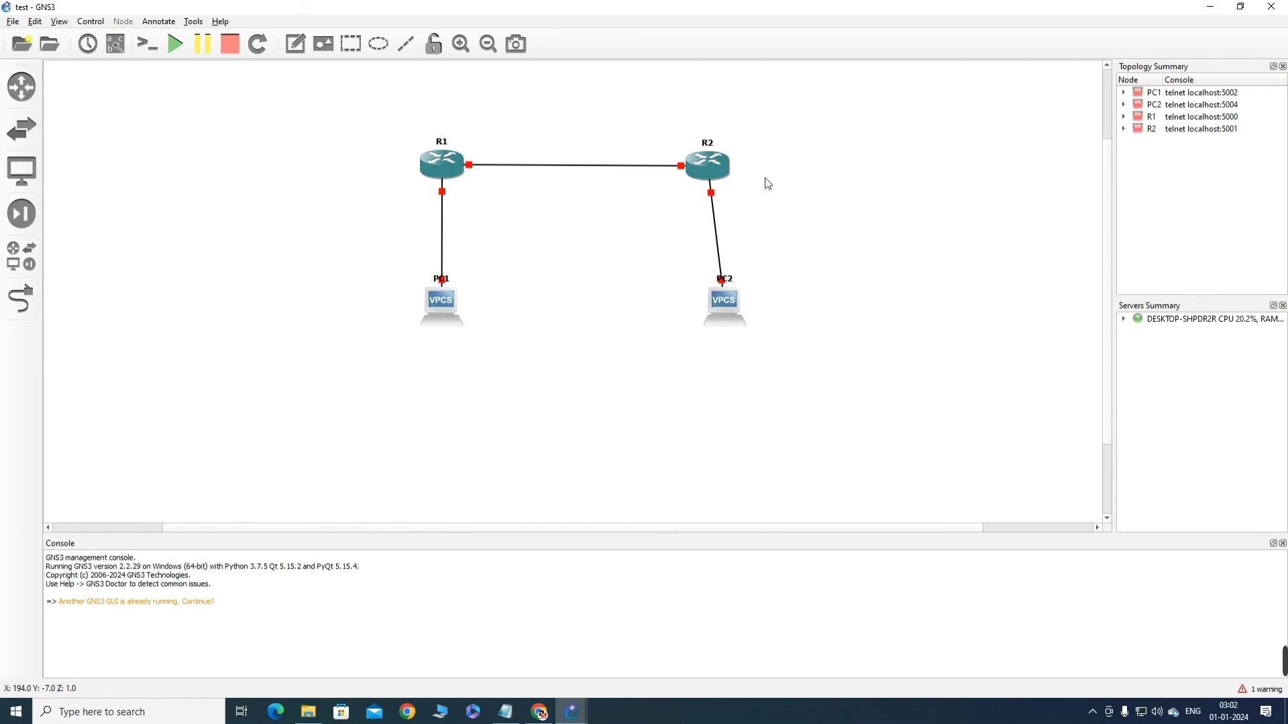
left_click(117, 46)
left_click(116, 45)
left_click(116, 46)
left_click_drag(701, 171, 673, 178)
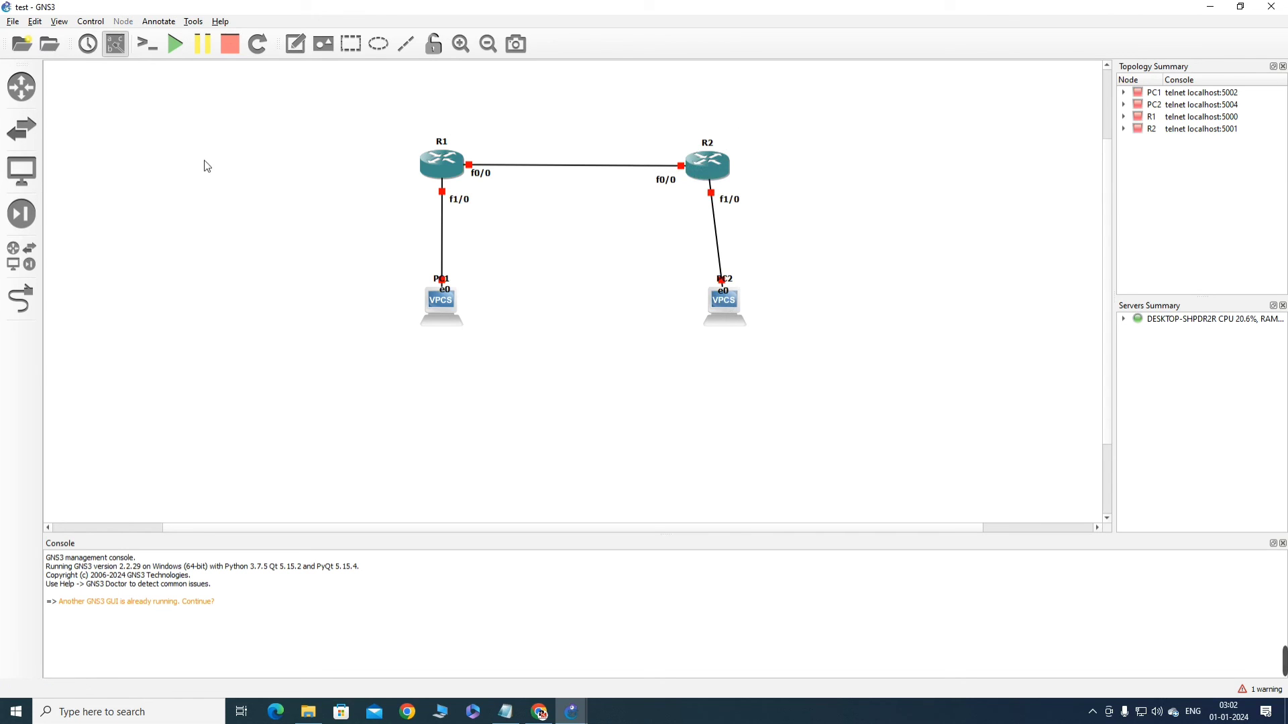
left_click(175, 45)
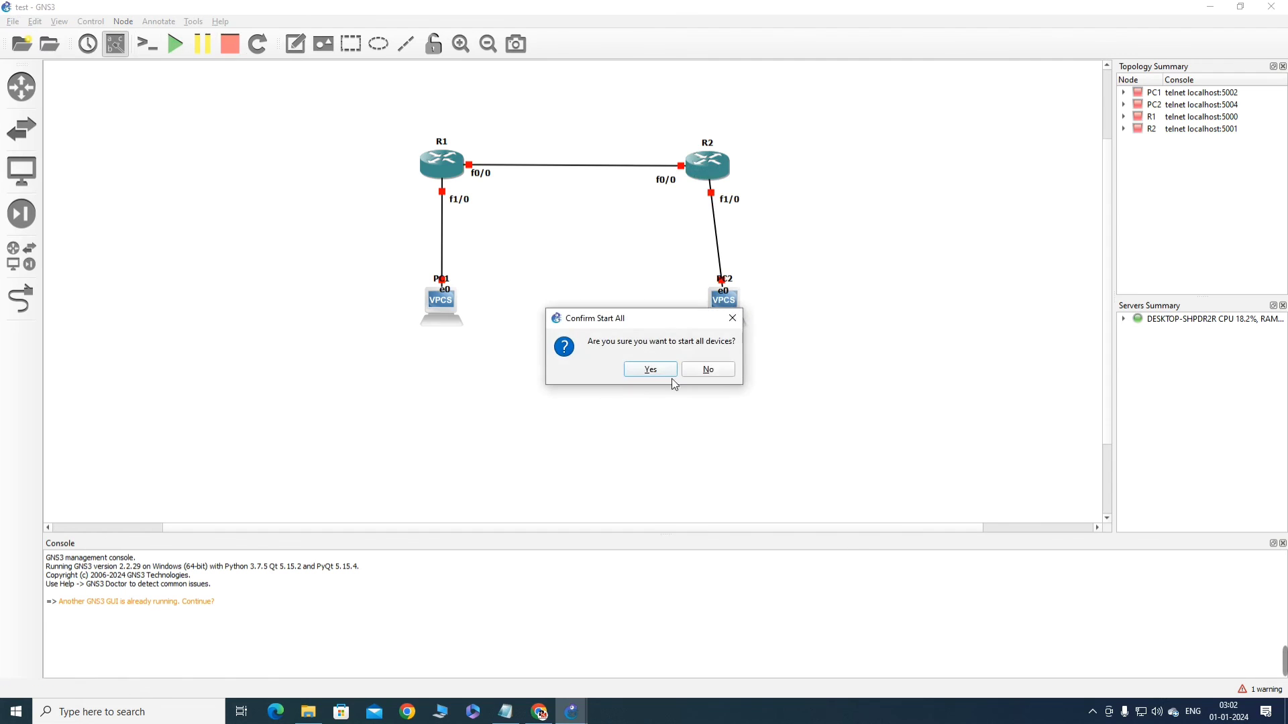
left_click(662, 373)
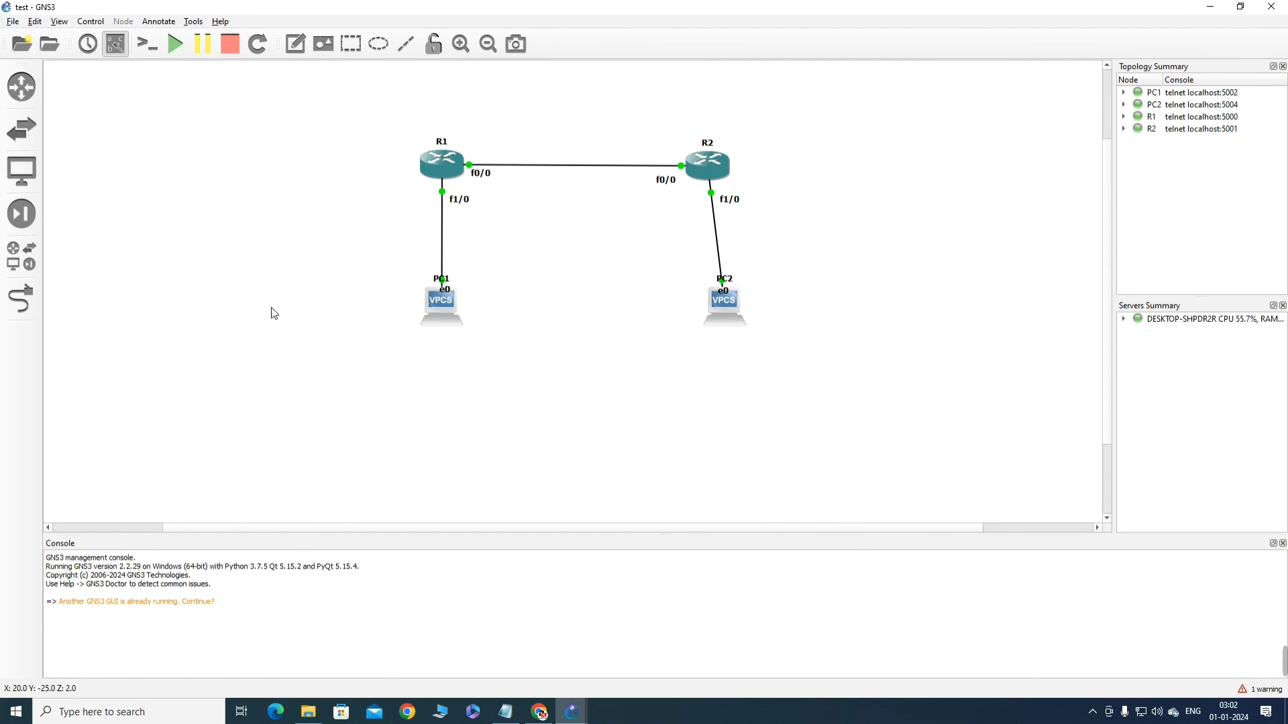
Open R1's Solar-PuTTY console and resize it beside the topology
double_click(426, 163)
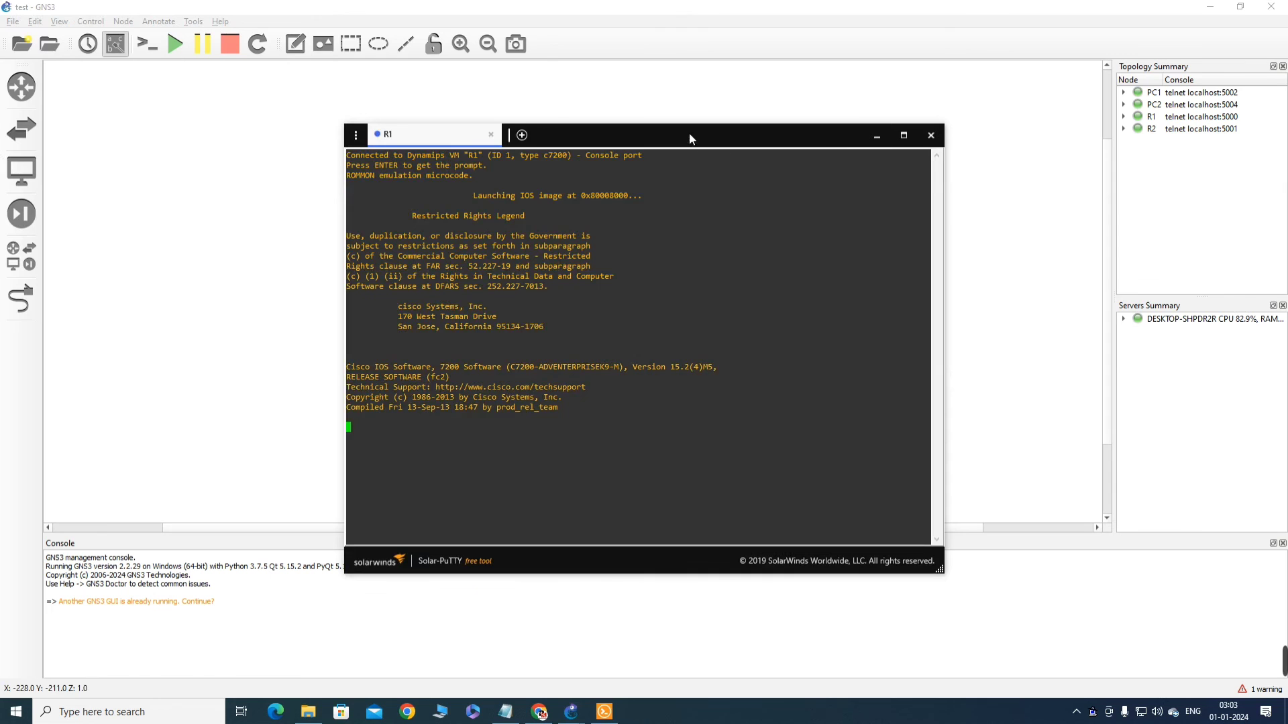
left_click_drag(692, 126, 641, 367)
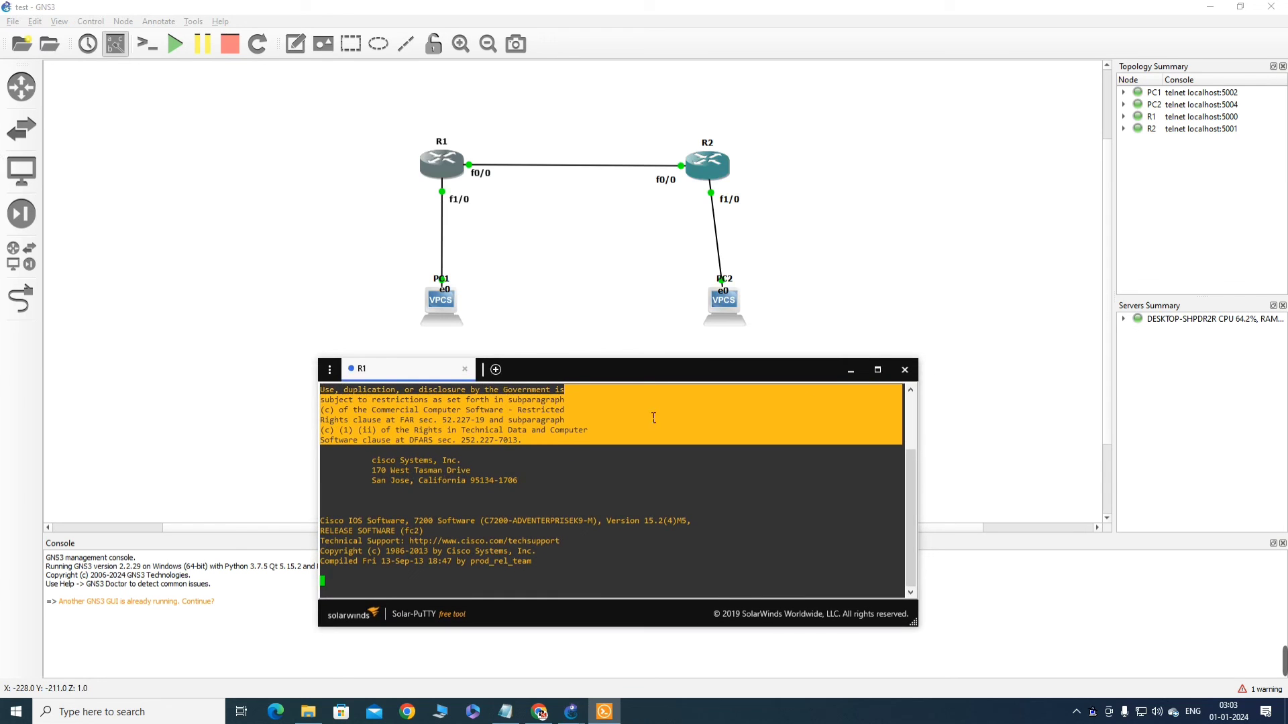
left_click(578, 374)
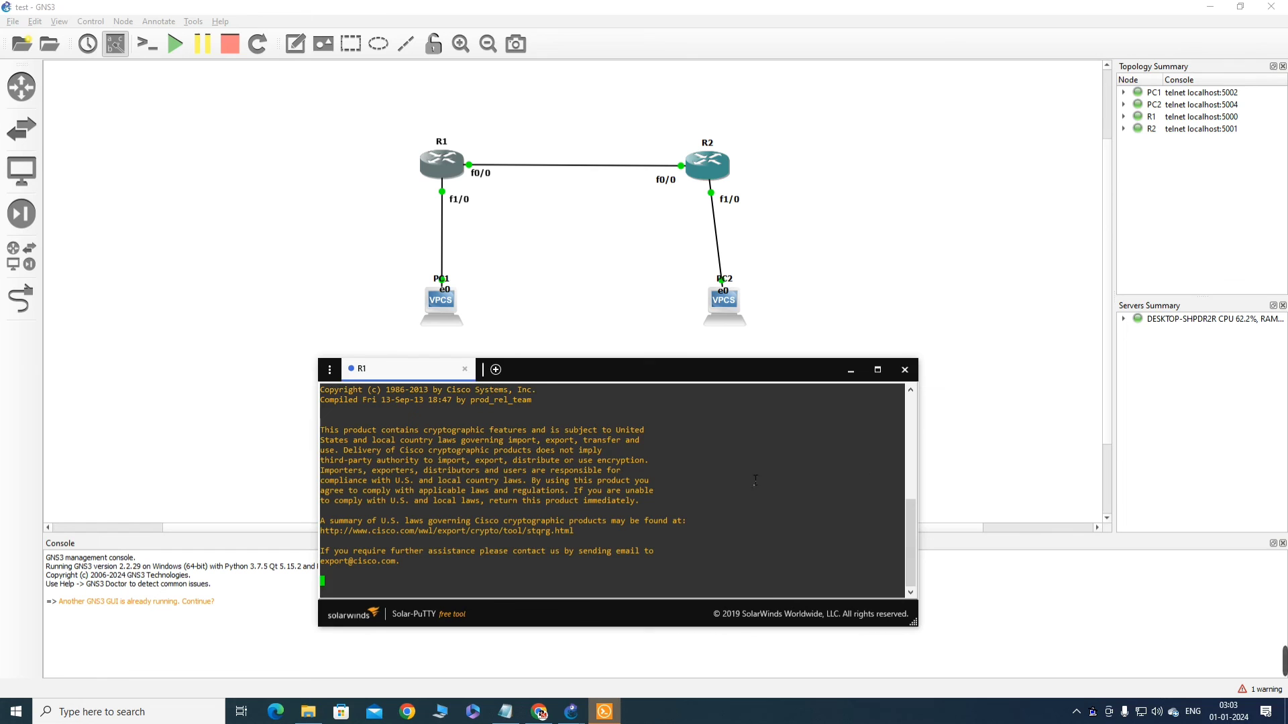
left_click_drag(771, 370, 643, 334)
Enter global configuration mode and set the hostname to Router_R1
key("Return")
key("Return")
key("Return")
key("Return")
key("Return")
key("Return")
key("Return")
type("conf")
key("Tab")
key("Return")
key("Return")
key("Return")
key("Return")
key("Return")
type("ho")
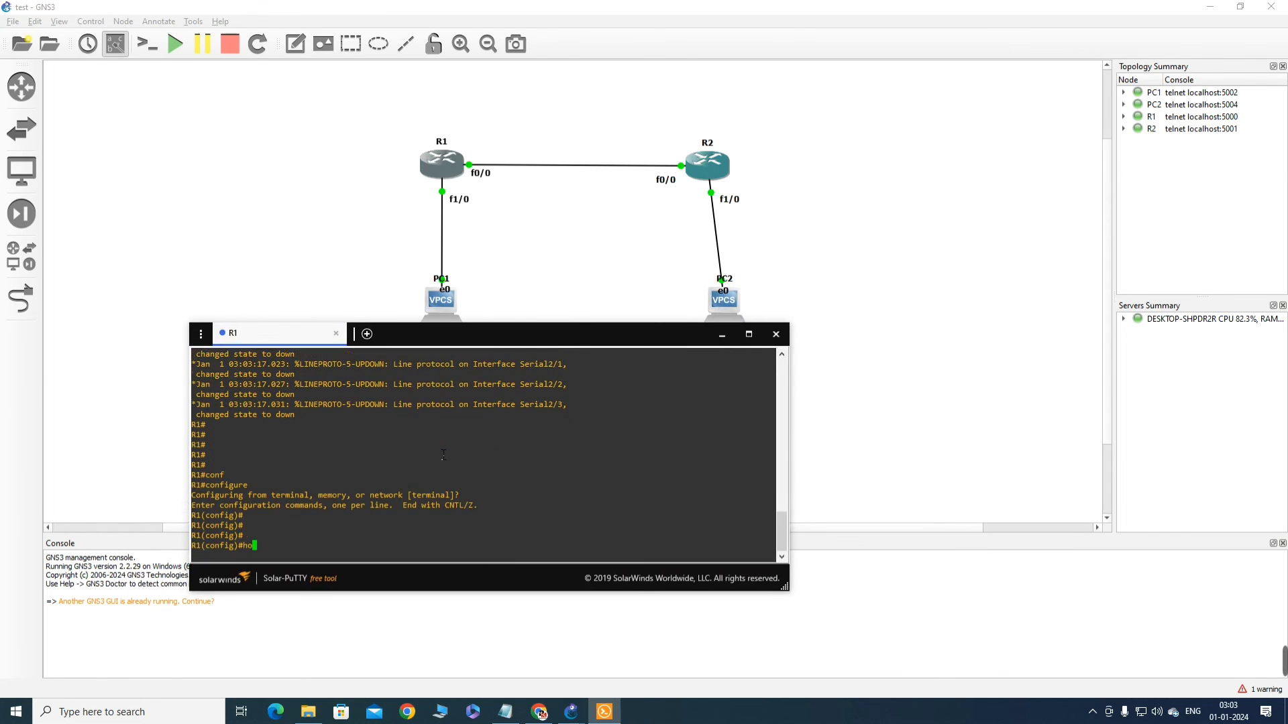
key("Tab")
type("Router_R1")
key("Return")
On FastEthernet0/0, run no shutdown and assign 12.1.1.1 255.255.255.0
key("Return")
key("Return")
type("I")
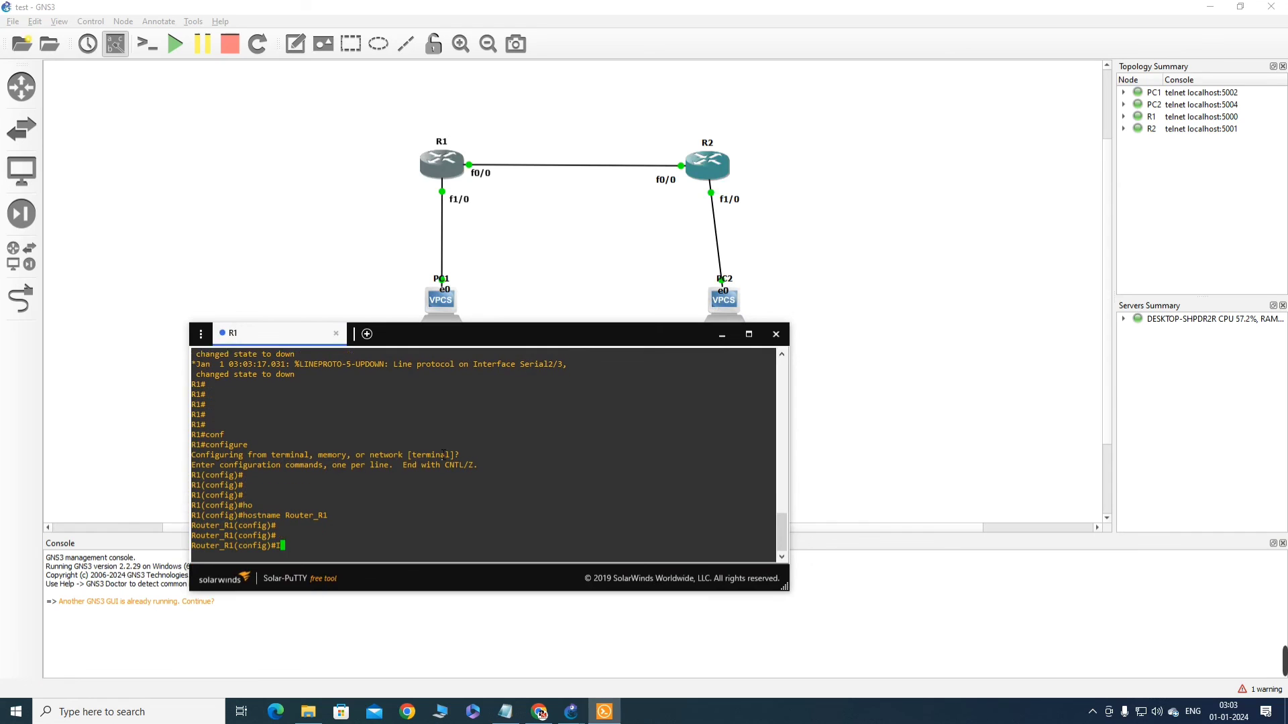
type("NT F0/0")
key("Return")
type("NO SH")
key("Tab")
key("Return")
type("IP AD")
key("Tab")
type("12.")
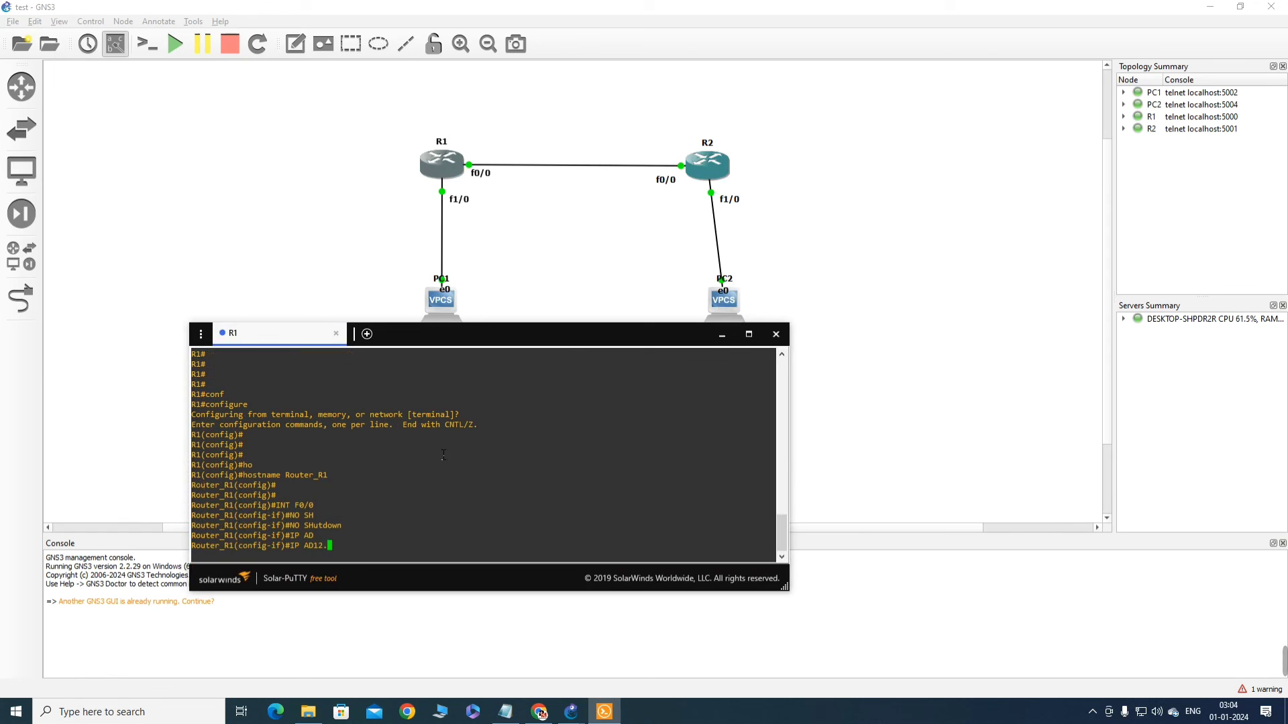
type("1.1")
key("BackSpace")
key("BackSpace")
key("BackSpace")
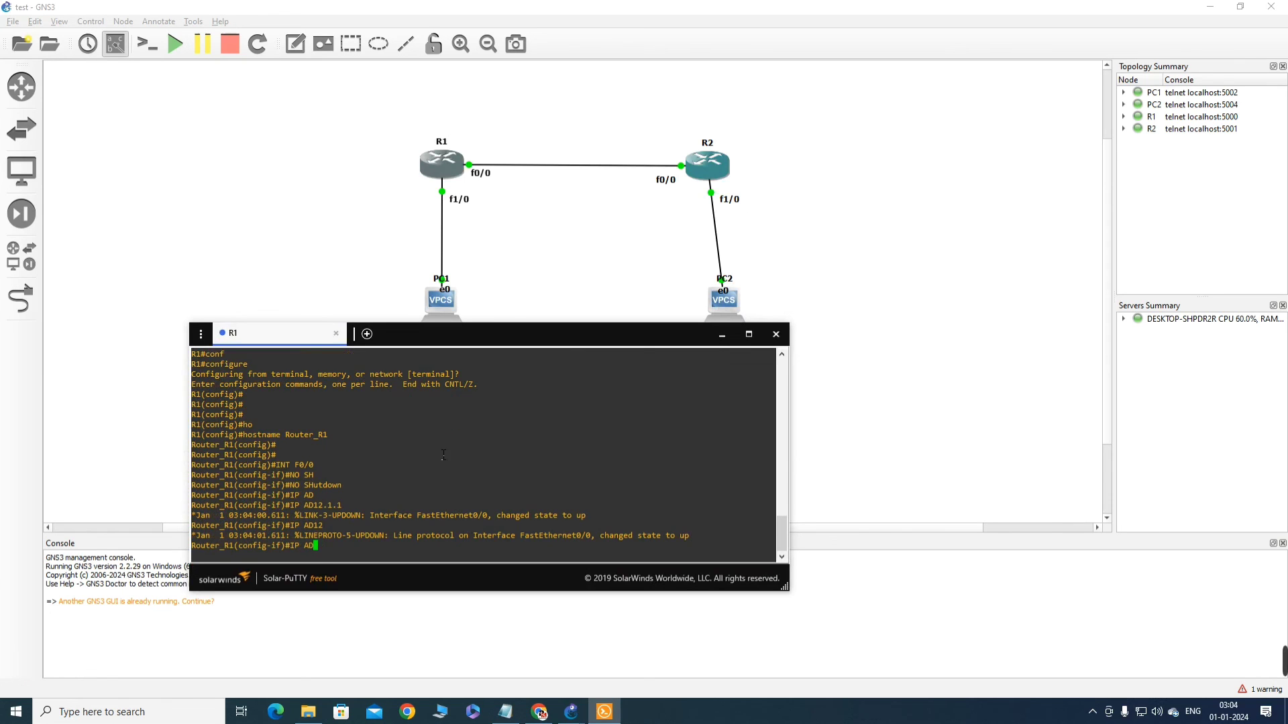
type("D")
key("Tab")
type("12.1.1.1 25")
type("55.255.0")
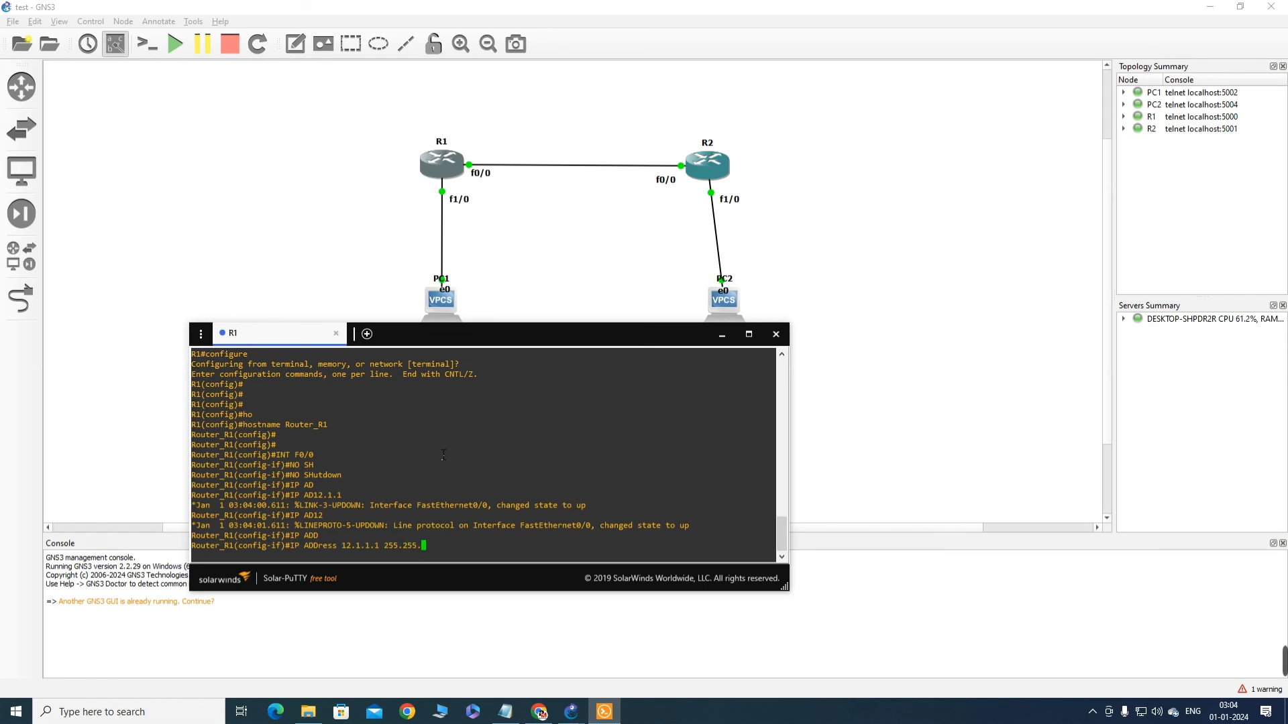
key("Return")
Exit configuration, run show ip interface brief, and return to the GNS3 topology
key("ctrl+z")
type("SH")
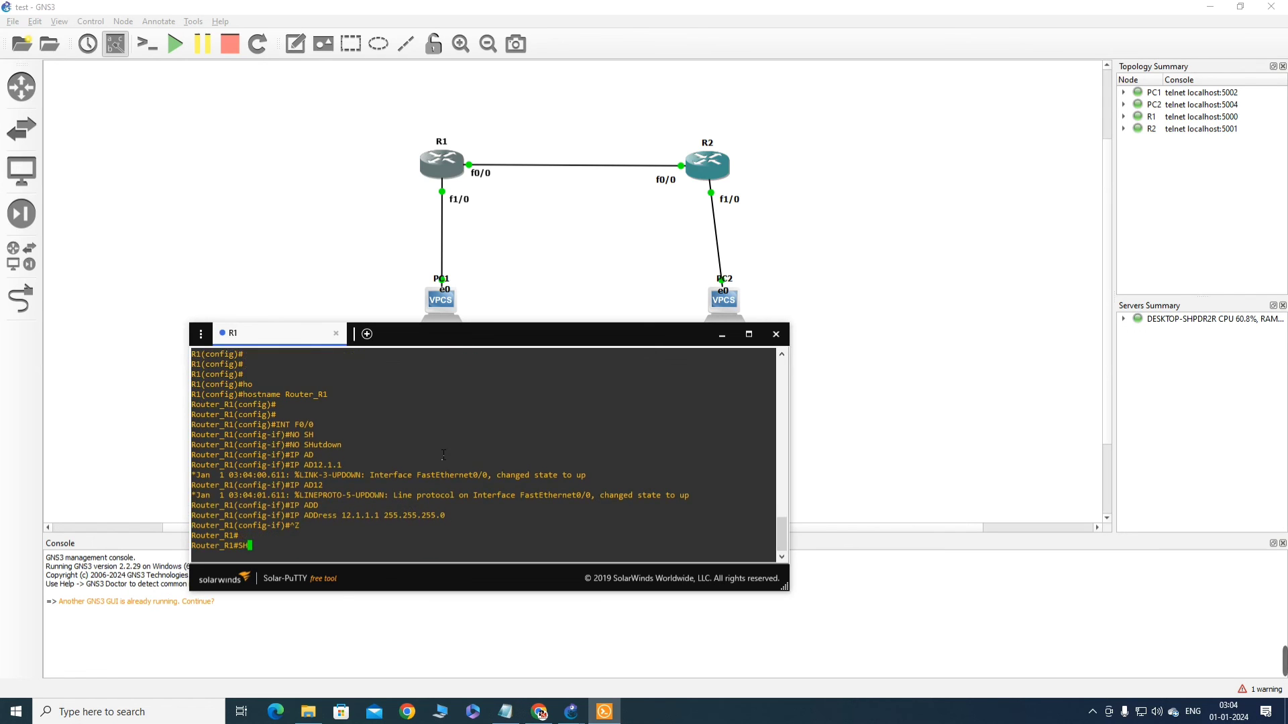
key("Tab")
type("IP INT BR")
key("Return")
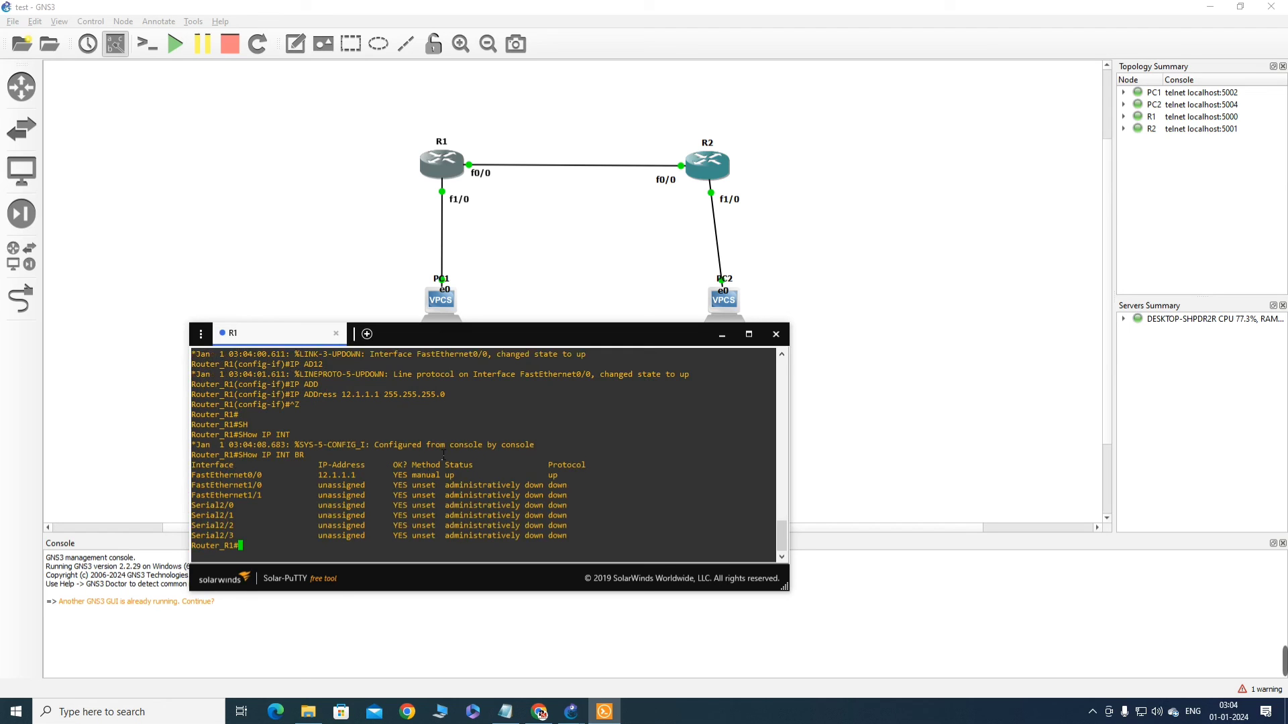
left_click(331, 164)
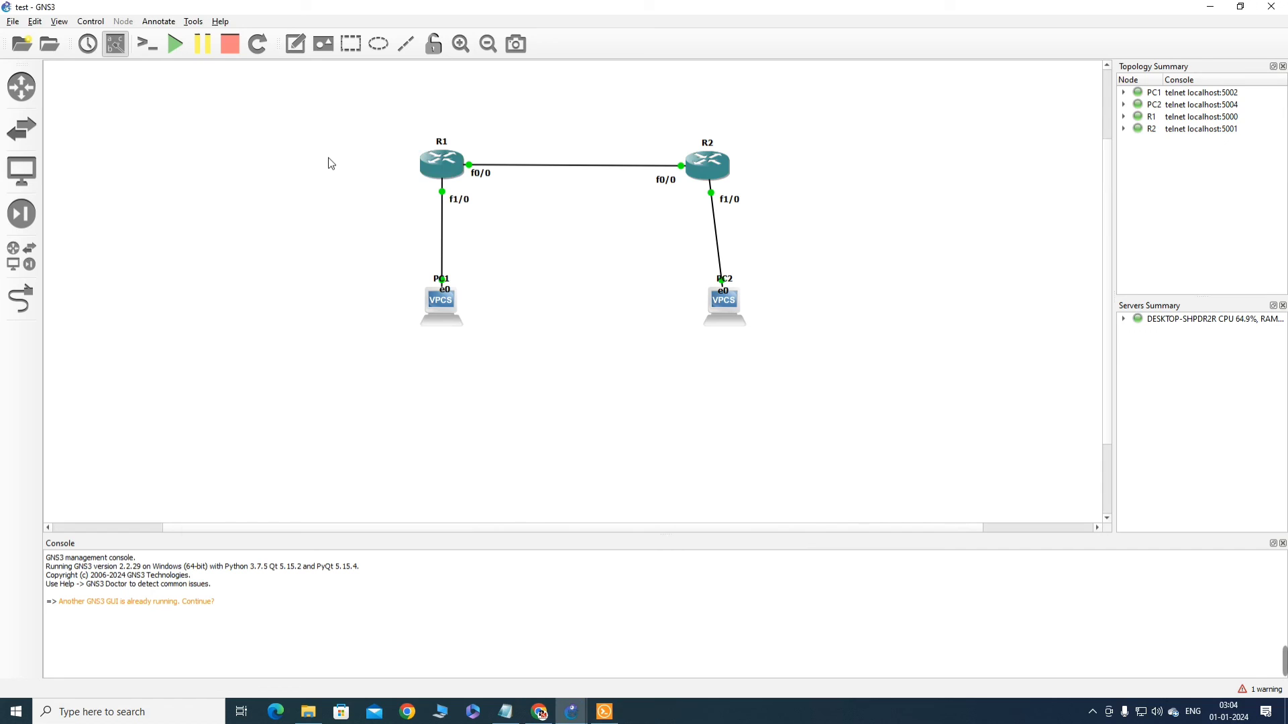